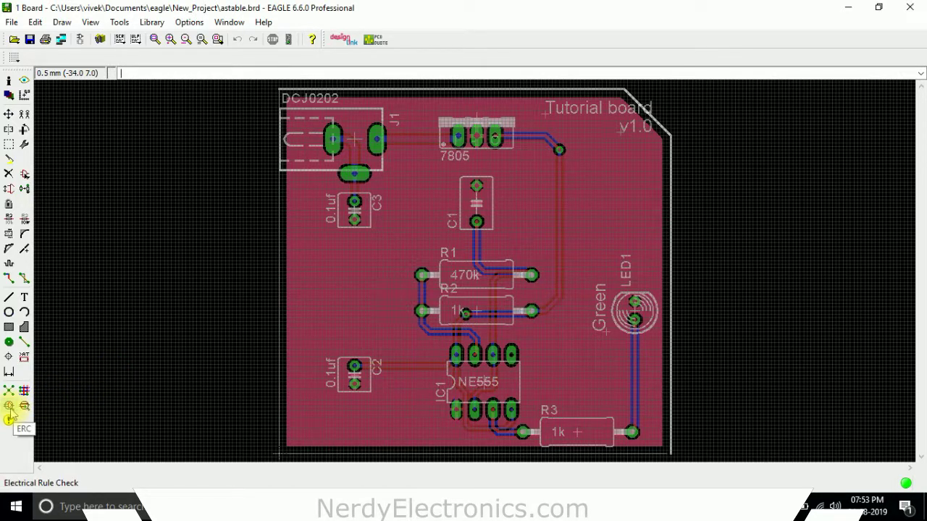
Move the DRC dialog aside and show the Clearance tab with its 8mil wire, pad and via clearances.
{"action": "left_click", "coordinate": [10, 406]}
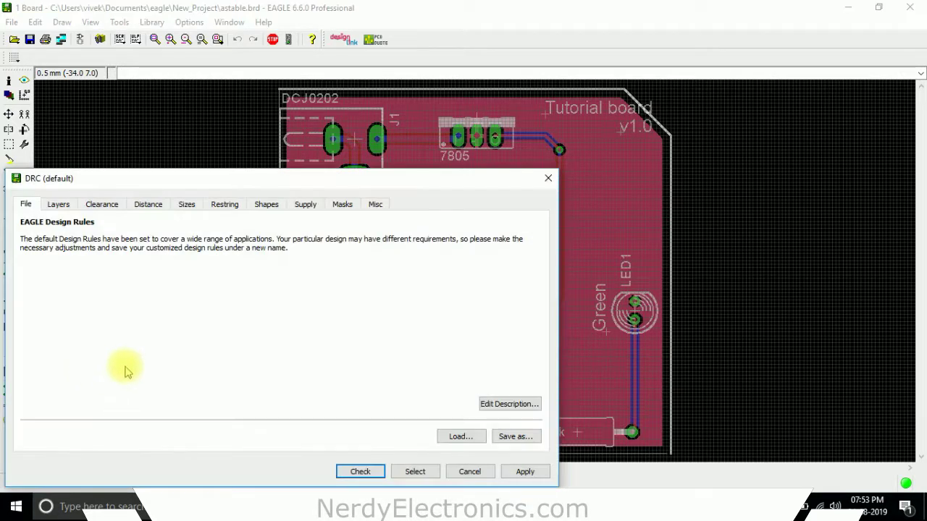
{"action": "left_click_drag", "start_coordinate": [201, 180], "coordinate": [498, 106]}
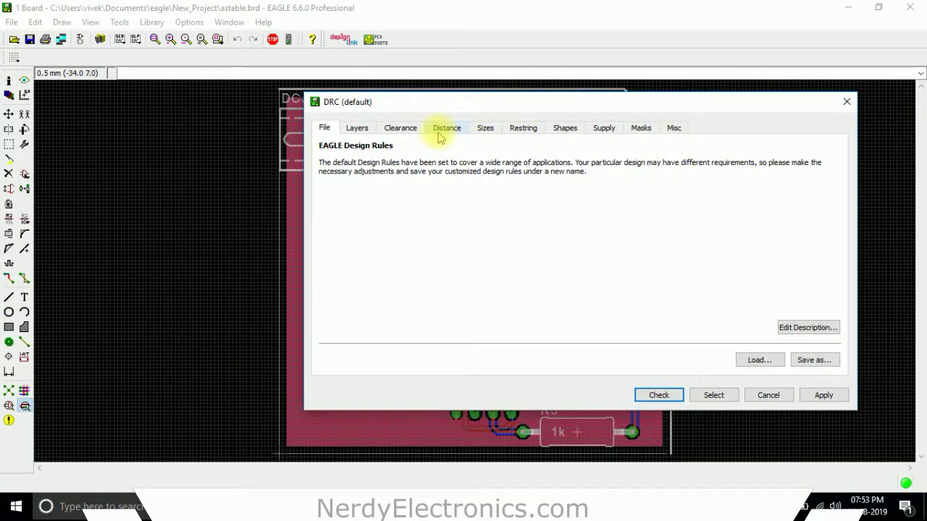
{"action": "left_click", "coordinate": [356, 128]}
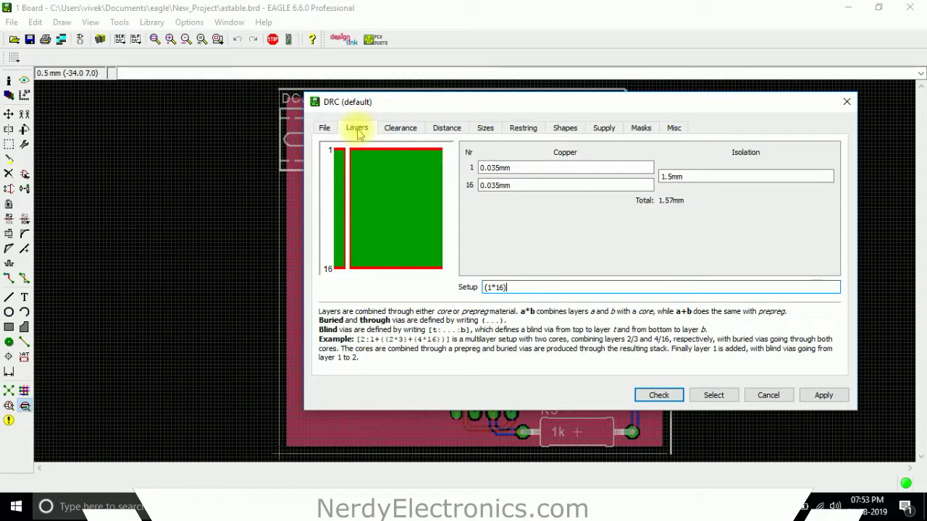
{"action": "left_click", "coordinate": [400, 127]}
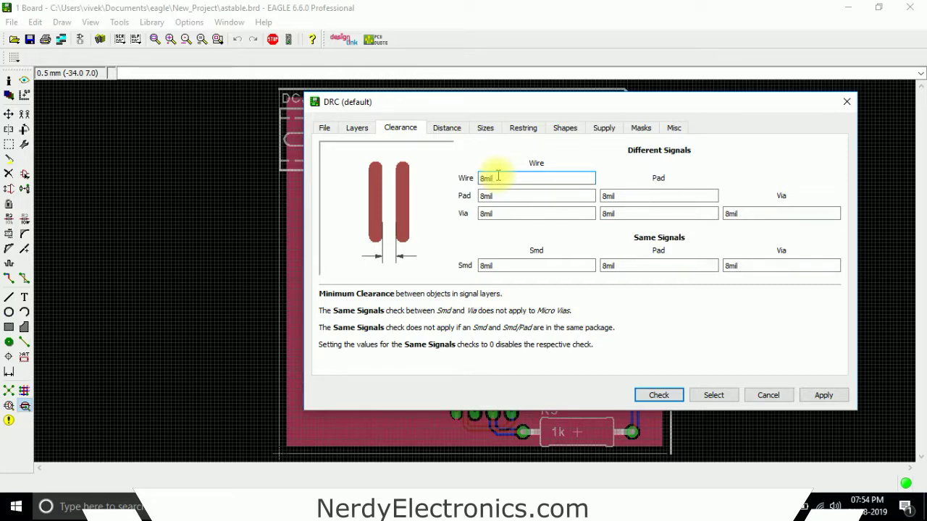
{"action": "left_click_drag", "start_coordinate": [498, 179], "coordinate": [480, 178]}
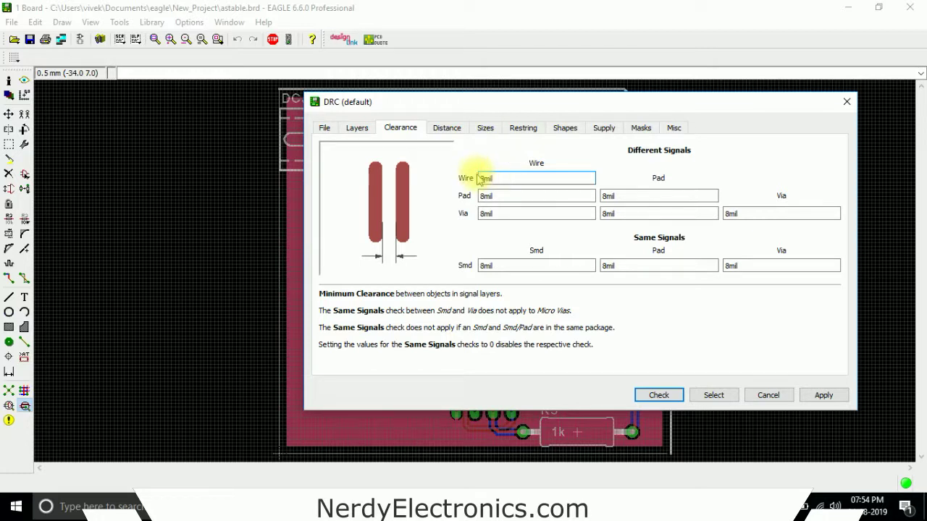
Change the wire, pad and via different-signal clearances from 8mil to 10mil.
{"action": "left_click", "coordinate": [489, 181]}
{"action": "left_click_drag", "start_coordinate": [498, 178], "coordinate": [470, 171]}
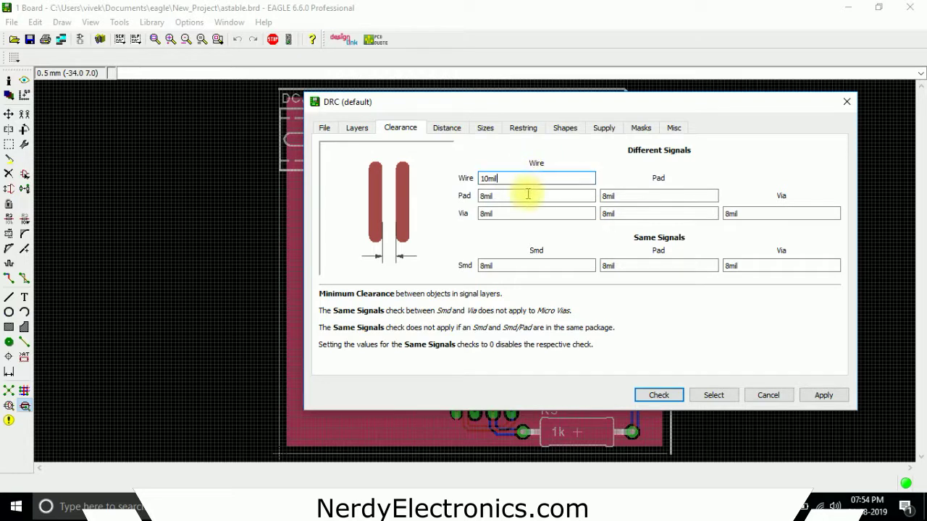
{"action": "double_click", "coordinate": [510, 194]}
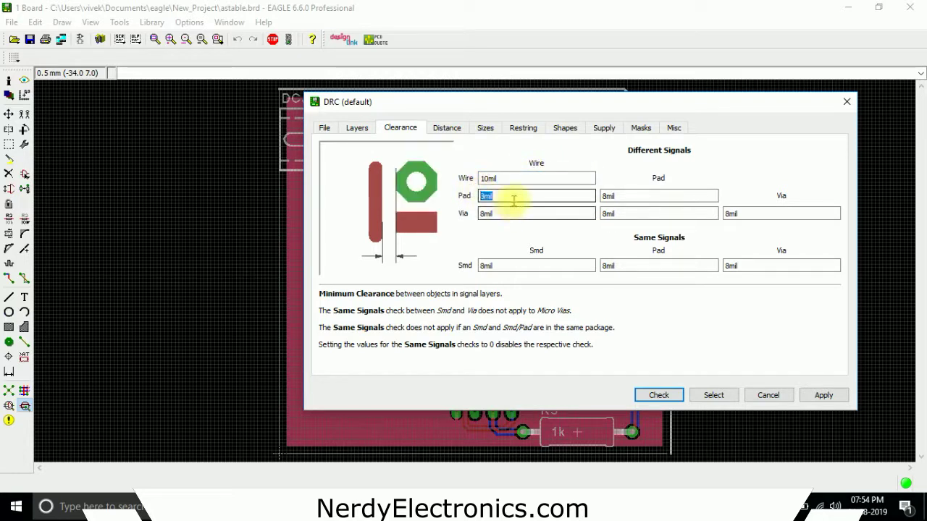
{"action": "type", "text": "10"}
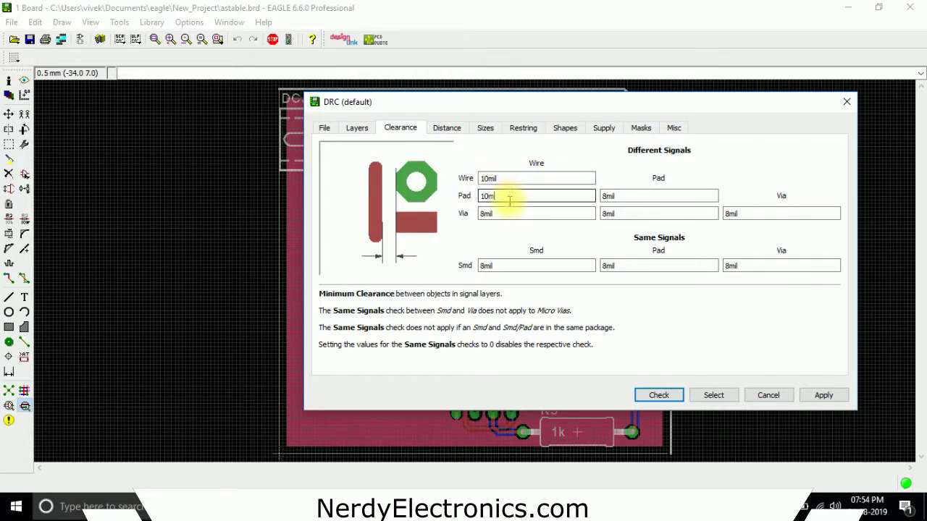
{"action": "left_click_drag", "start_coordinate": [512, 193], "coordinate": [459, 181]}
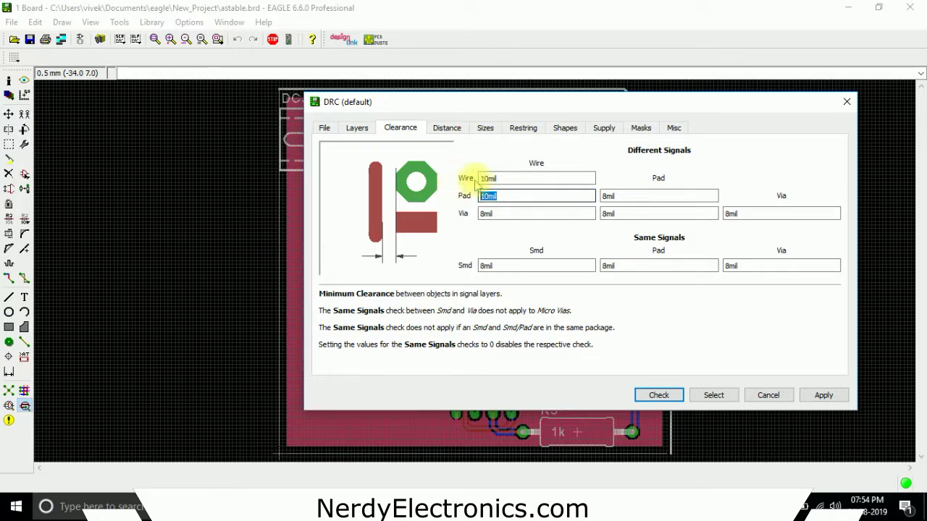
{"action": "double_click", "coordinate": [616, 194]}
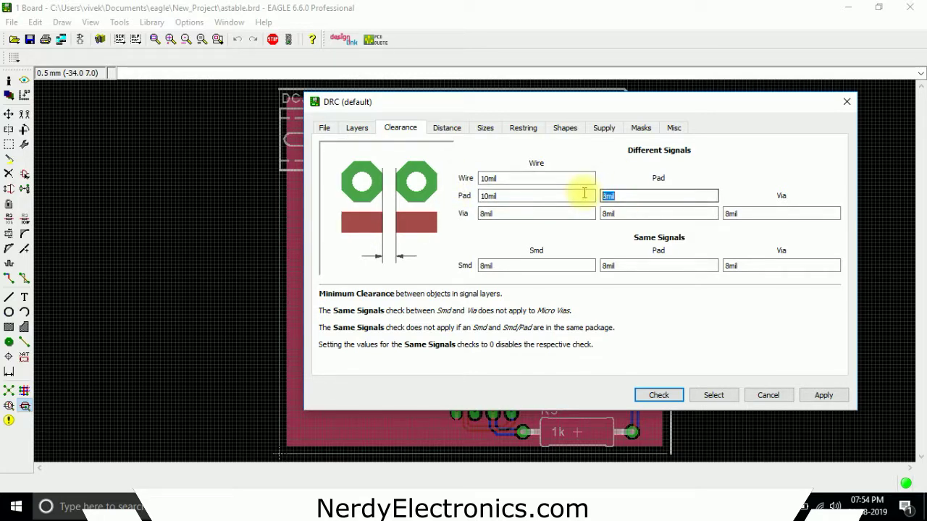
{"action": "double_click", "coordinate": [543, 213]}
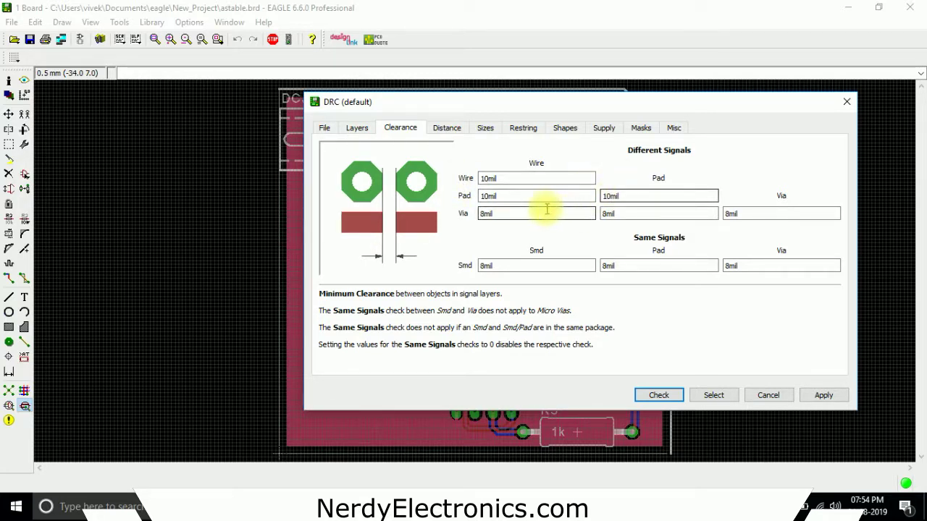
{"action": "type", "text": "10mil"}
{"action": "double_click", "coordinate": [627, 213]}
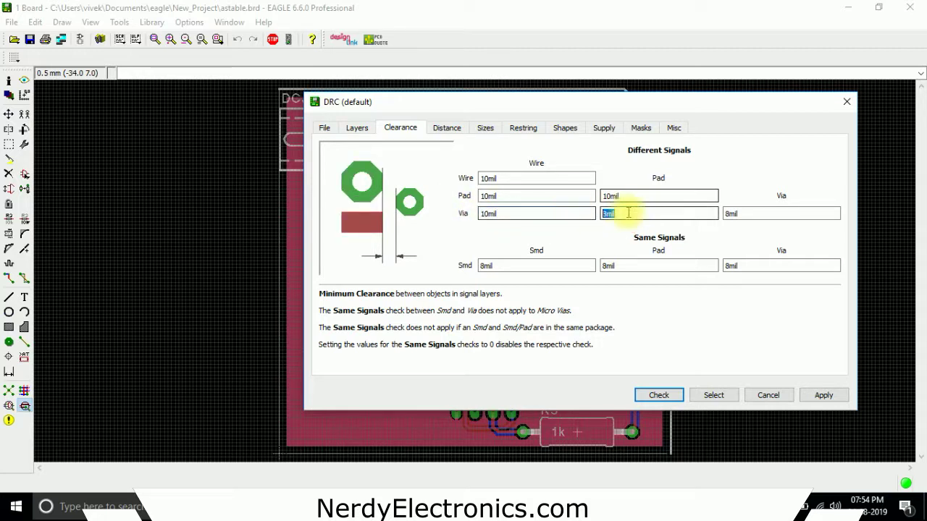
{"action": "type", "text": "10mil"}
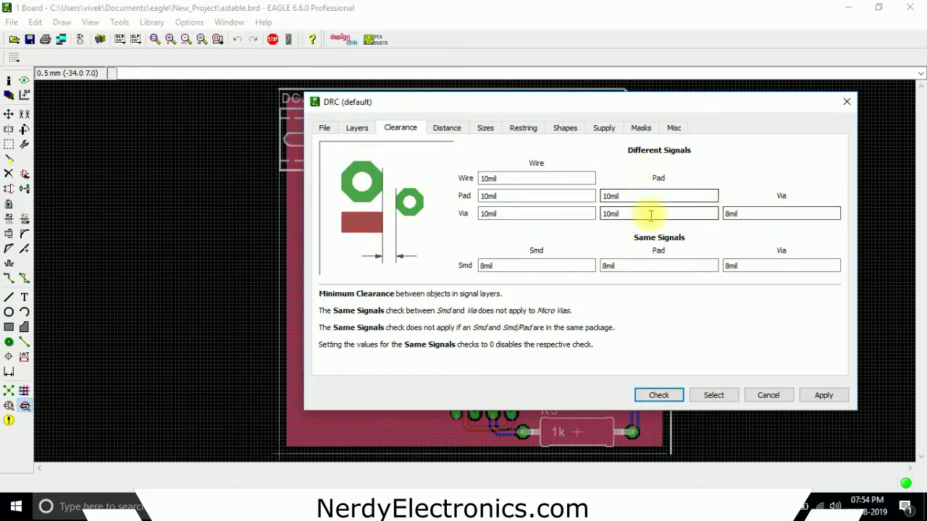
{"action": "double_click", "coordinate": [763, 212]}
{"action": "type", "text": "10mil"}
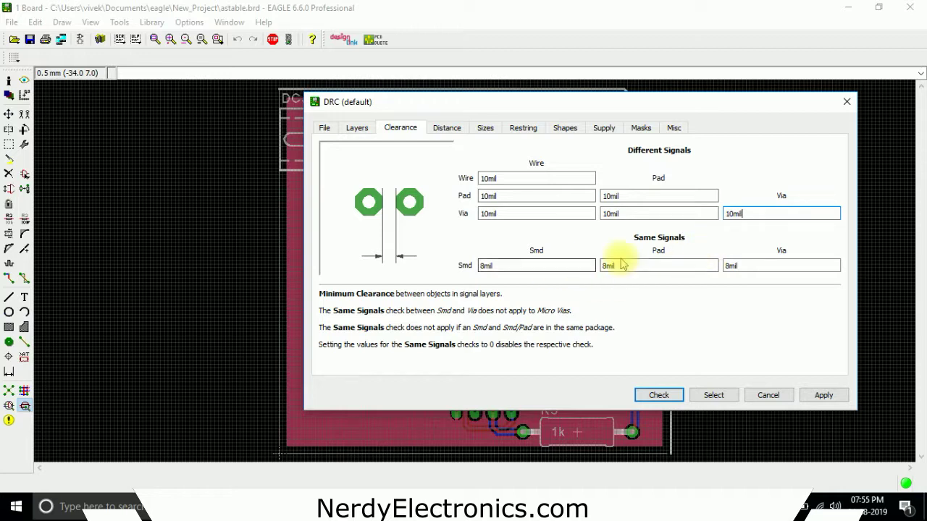
Review the Distance, Sizes, Restring and Shapes rules, then apply the 10mil clearances.
{"action": "left_click", "coordinate": [447, 129]}
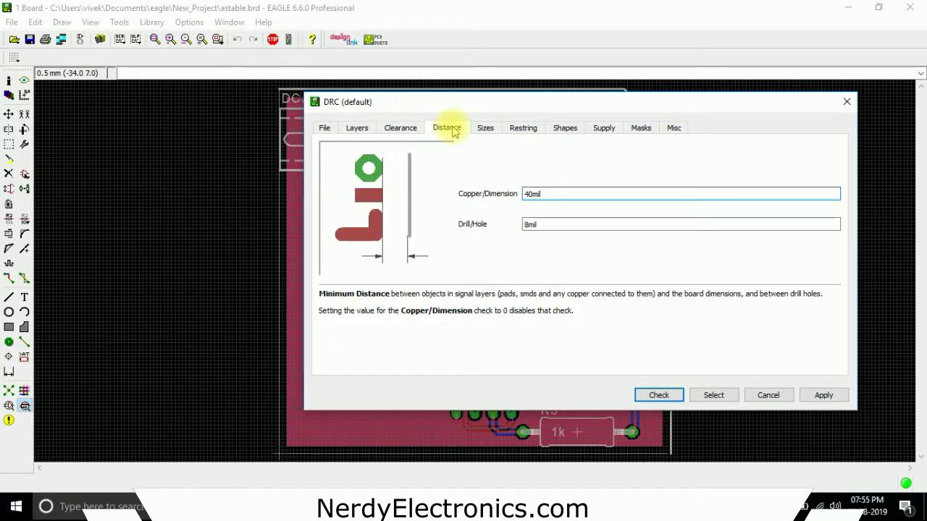
{"action": "left_click", "coordinate": [480, 128]}
{"action": "left_click", "coordinate": [525, 128]}
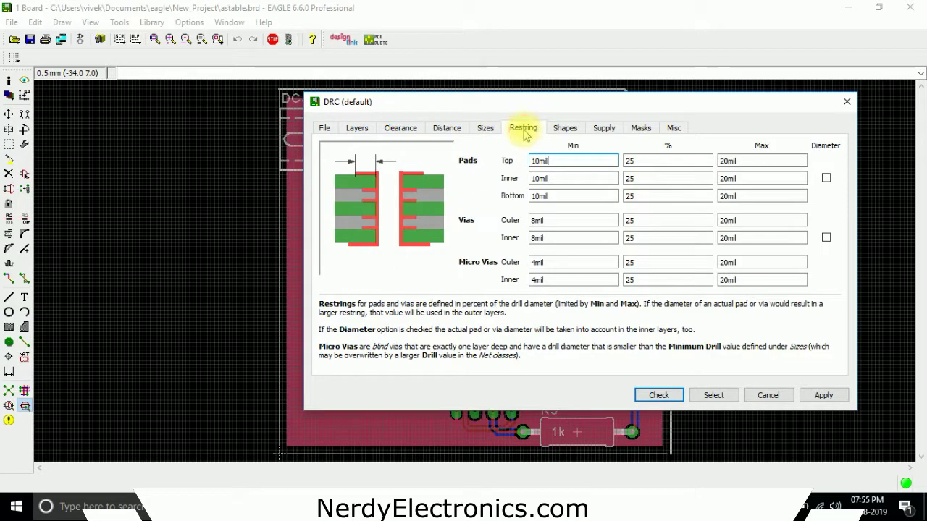
{"action": "left_click", "coordinate": [564, 128]}
{"action": "left_click", "coordinate": [444, 128]}
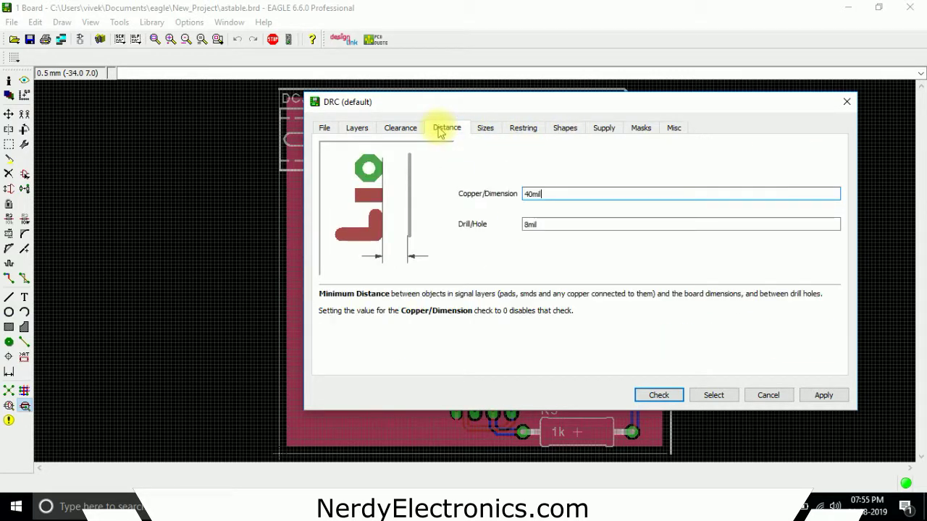
{"action": "left_click", "coordinate": [400, 130]}
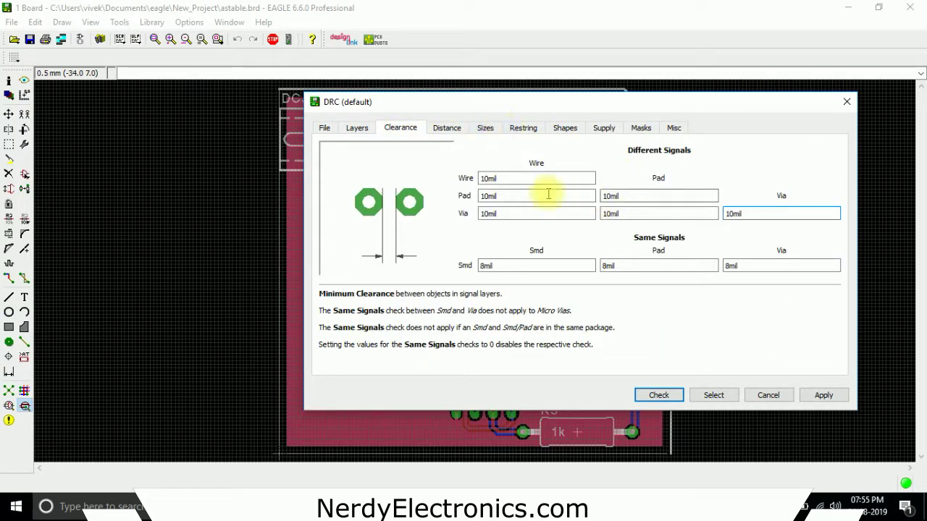
{"action": "left_click", "coordinate": [823, 395]}
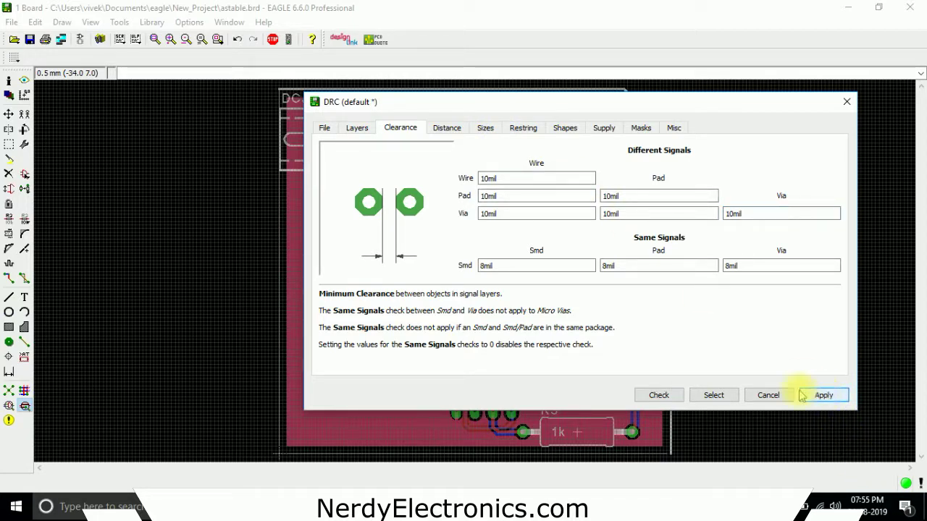
Run the design rule check and locate the first of two Drill Size errors.
{"action": "left_click", "coordinate": [658, 395]}
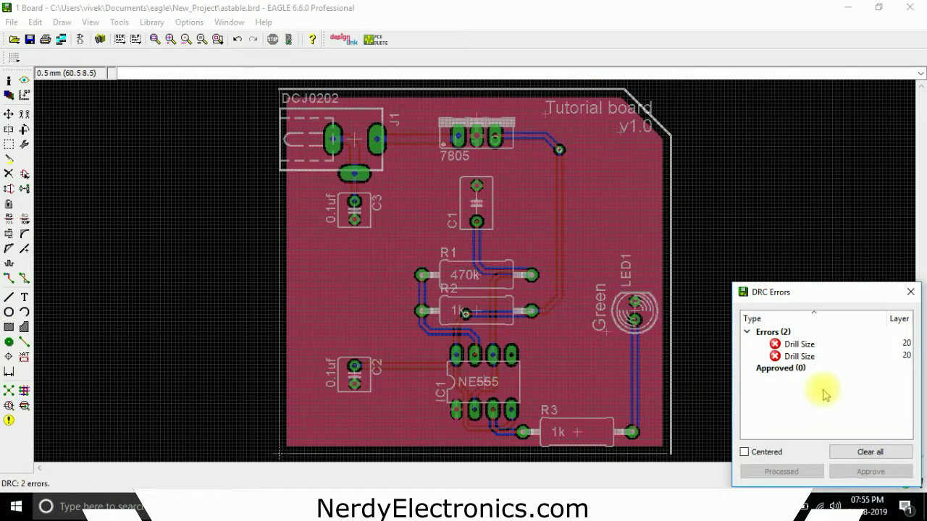
{"action": "left_click_drag", "start_coordinate": [807, 299], "coordinate": [726, 259]}
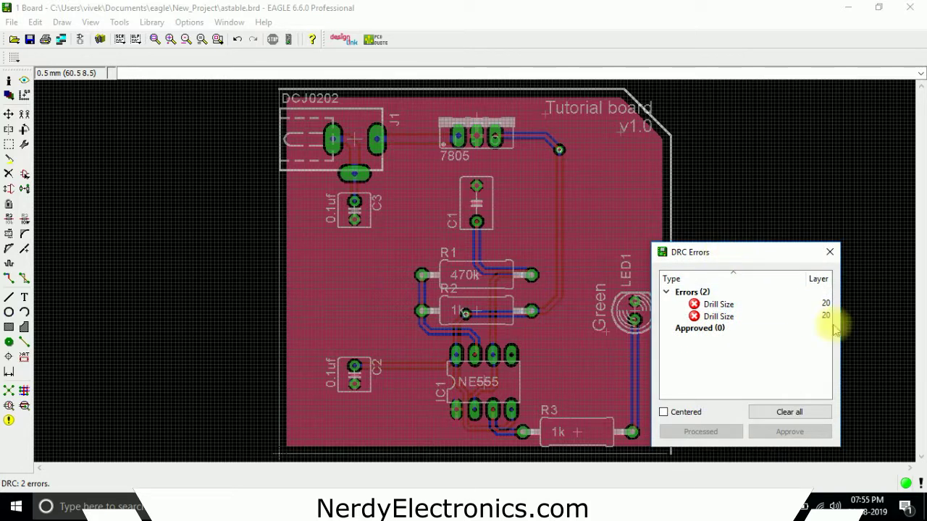
{"action": "left_click_drag", "start_coordinate": [841, 324], "coordinate": [907, 335]}
{"action": "left_click", "coordinate": [741, 302]}
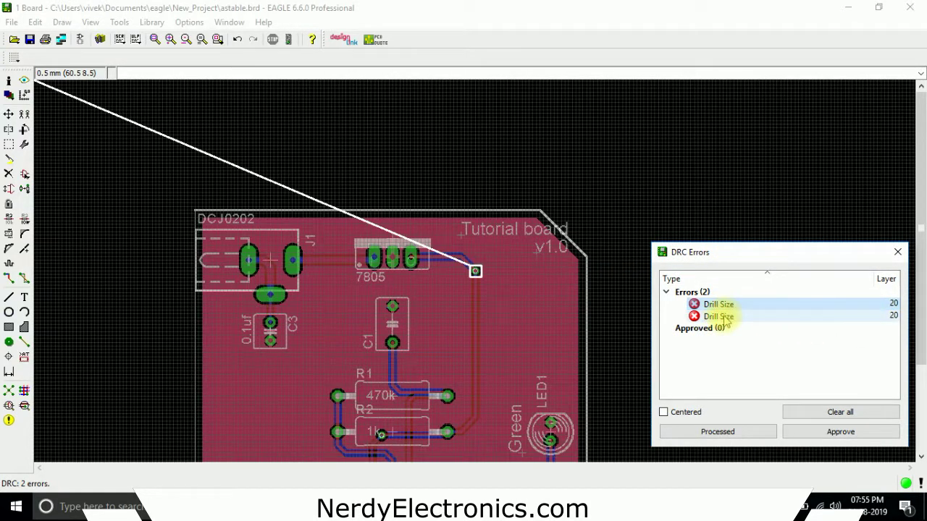
Check the Shapes, Restring and Sizes rules, noting the 24mil minimum drill, then close.
{"action": "left_click", "coordinate": [9, 405]}
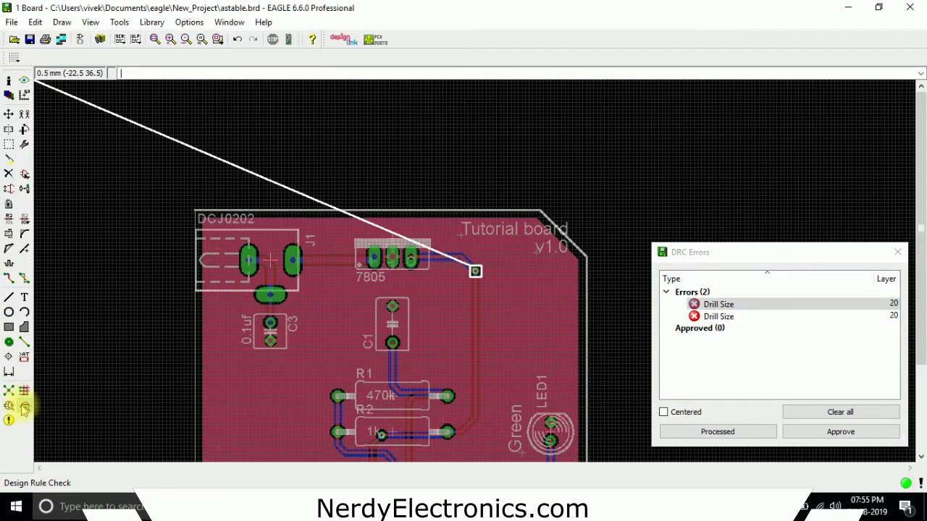
{"action": "left_click_drag", "start_coordinate": [207, 181], "coordinate": [246, 132]}
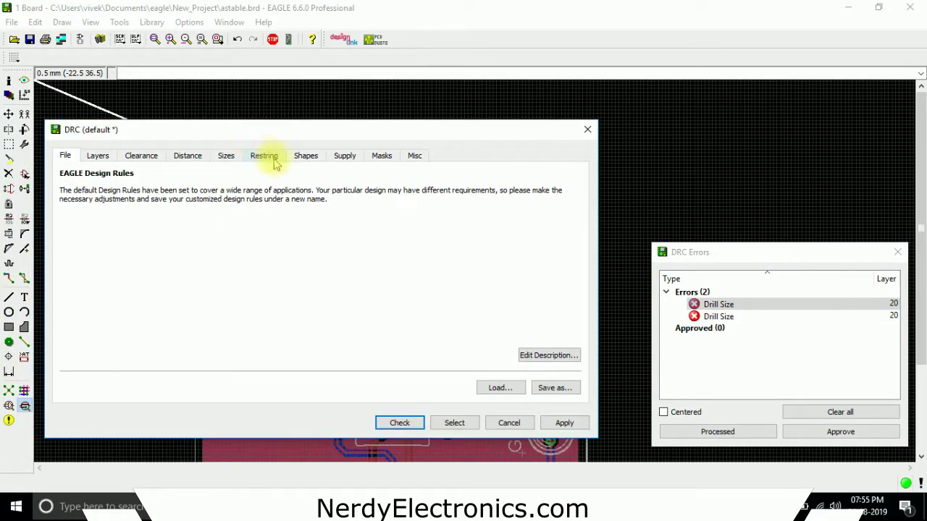
{"action": "left_click", "coordinate": [306, 155]}
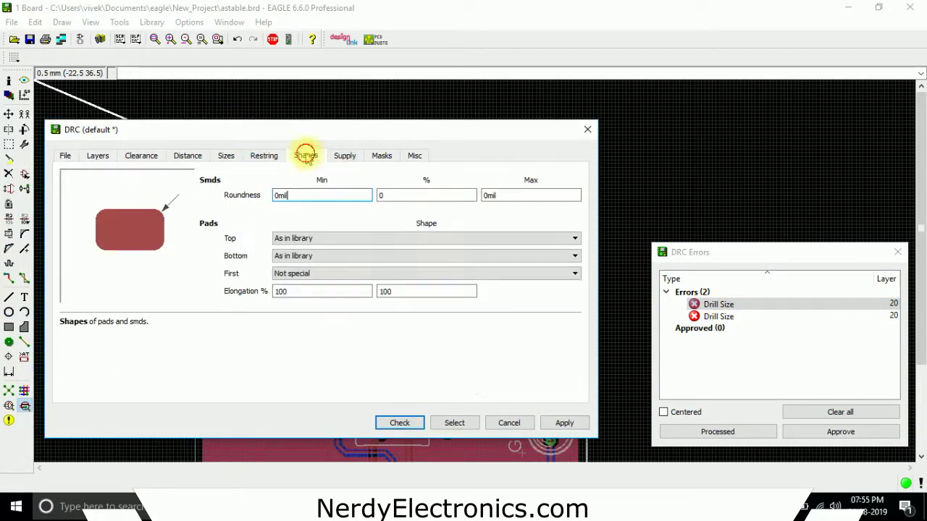
{"action": "left_click", "coordinate": [267, 158]}
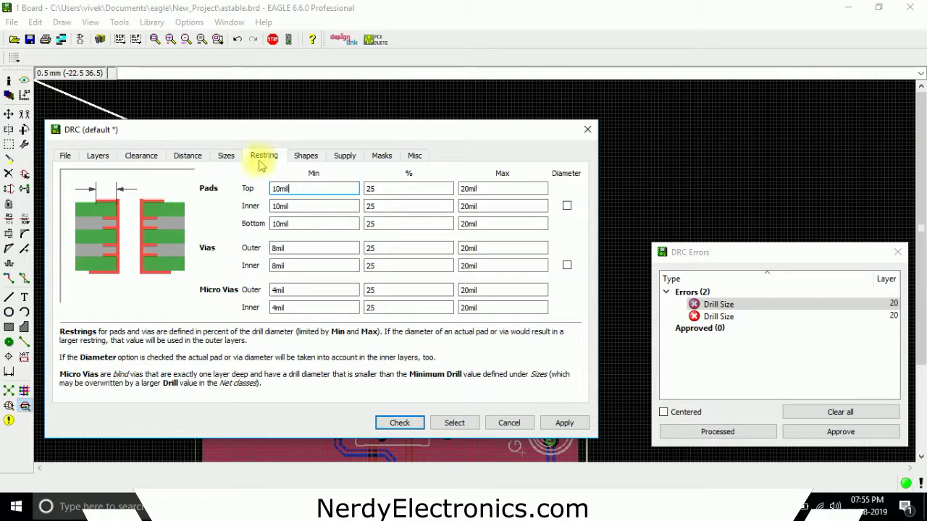
{"action": "left_click", "coordinate": [226, 160]}
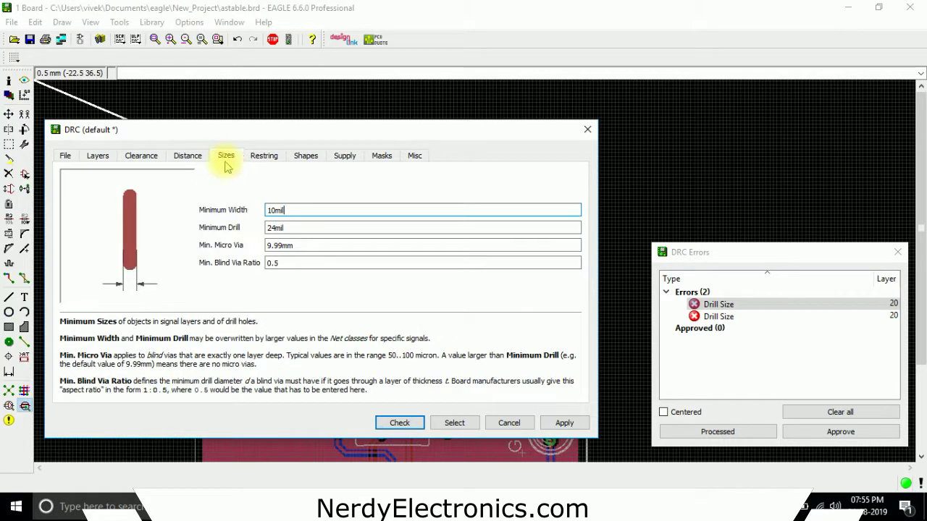
{"action": "double_click", "coordinate": [272, 228]}
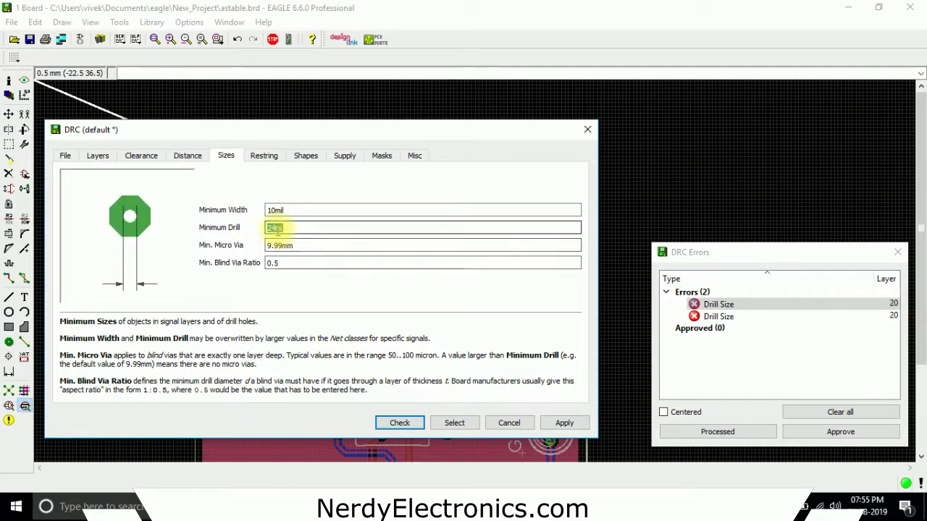
{"action": "left_click", "coordinate": [587, 130]}
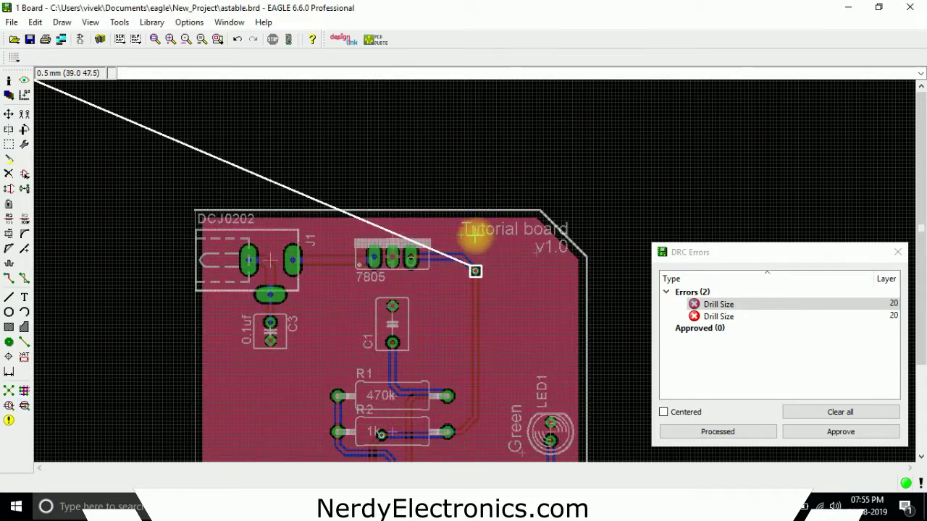
Zoom onto the flagged via near the Tutorial text and check its 0.6 drill setting.
{"action": "scroll", "coordinate": [492, 256], "scroll_direction": "up", "scroll_amount": 10}
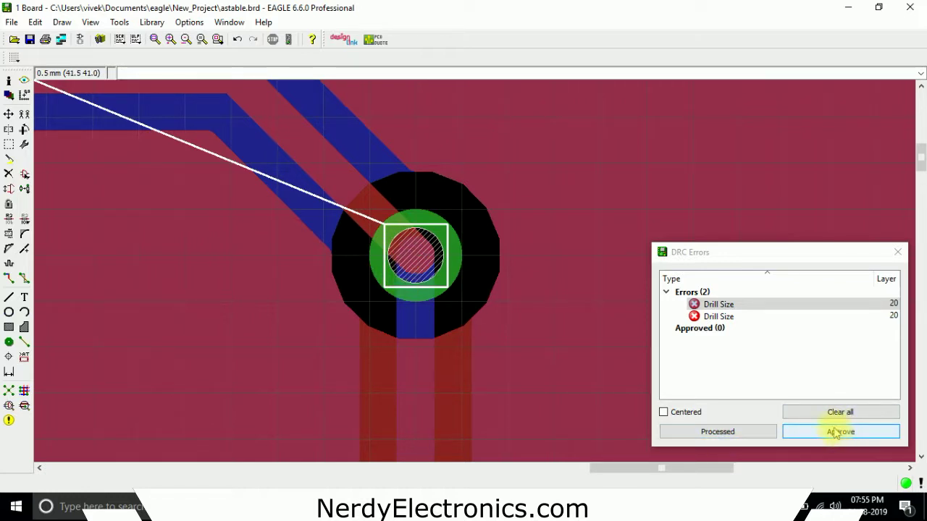
{"action": "left_click", "coordinate": [26, 145]}
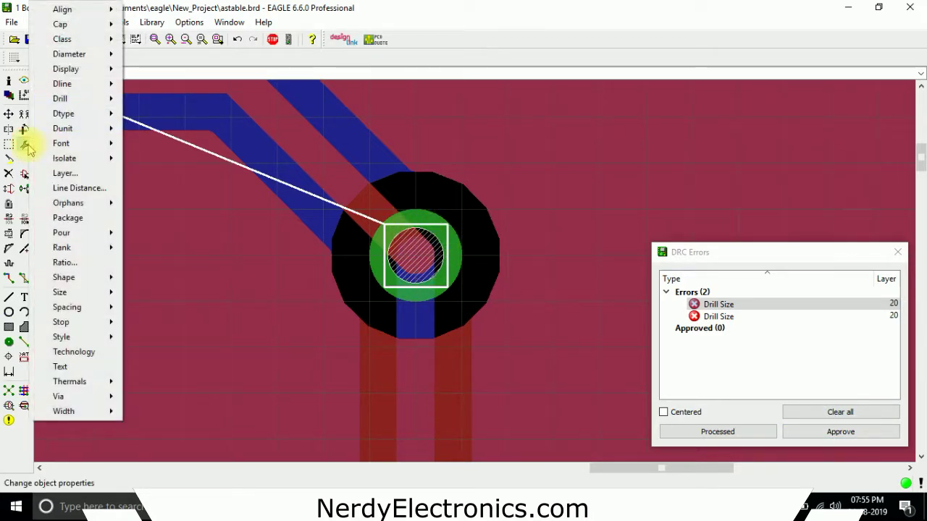
{"action": "mouse_move", "coordinate": [79, 102]}
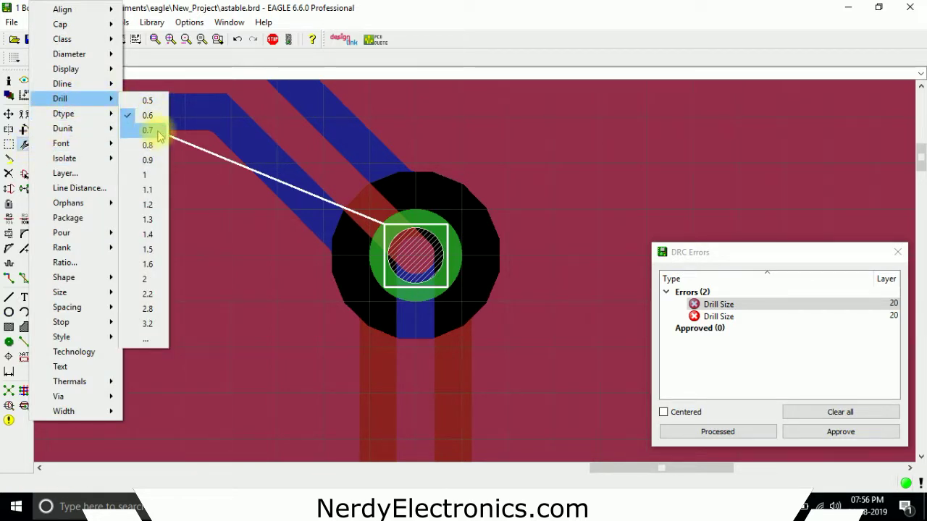
{"action": "left_click", "coordinate": [186, 66]}
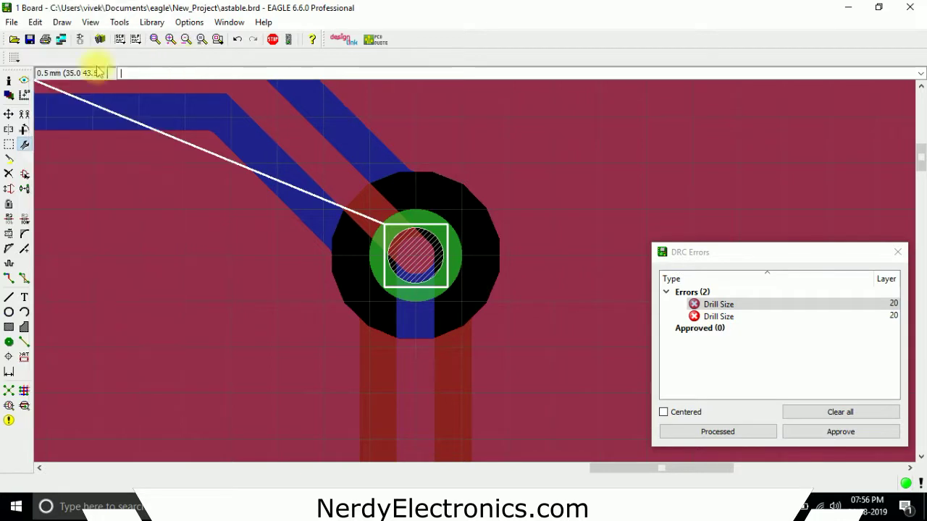
Set the grid size unit to mil.
{"action": "left_click", "coordinate": [14, 58]}
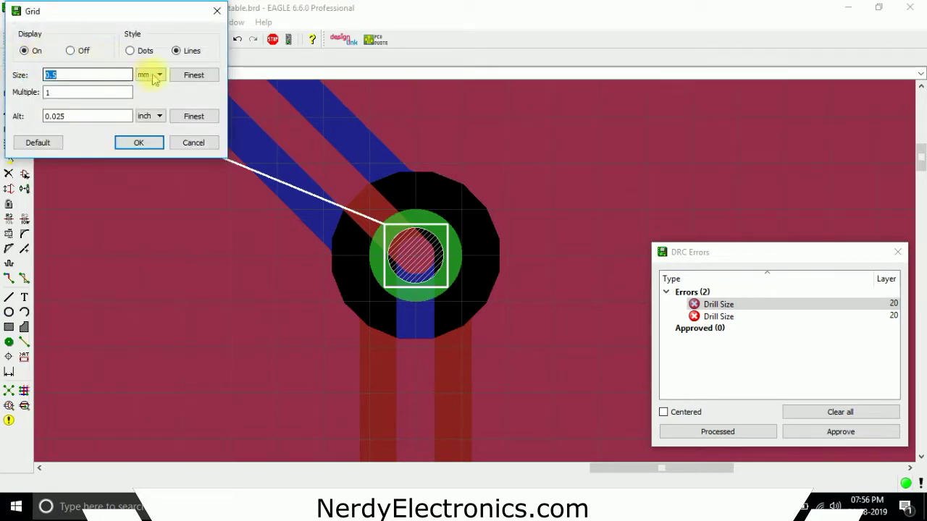
{"action": "left_click", "coordinate": [154, 75]}
{"action": "left_click", "coordinate": [142, 104]}
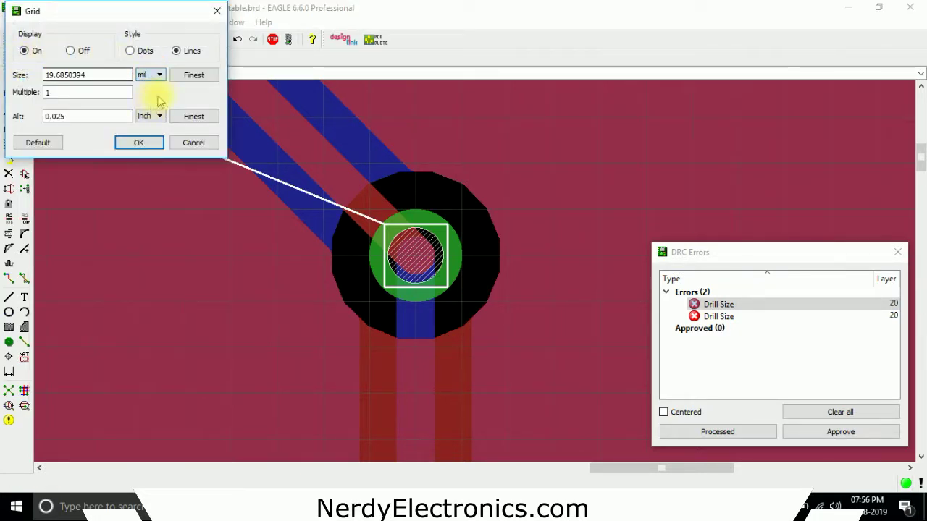
{"action": "left_click", "coordinate": [144, 142]}
Change the flagged via's drill to 27.55906 mil.
{"action": "left_click", "coordinate": [24, 144]}
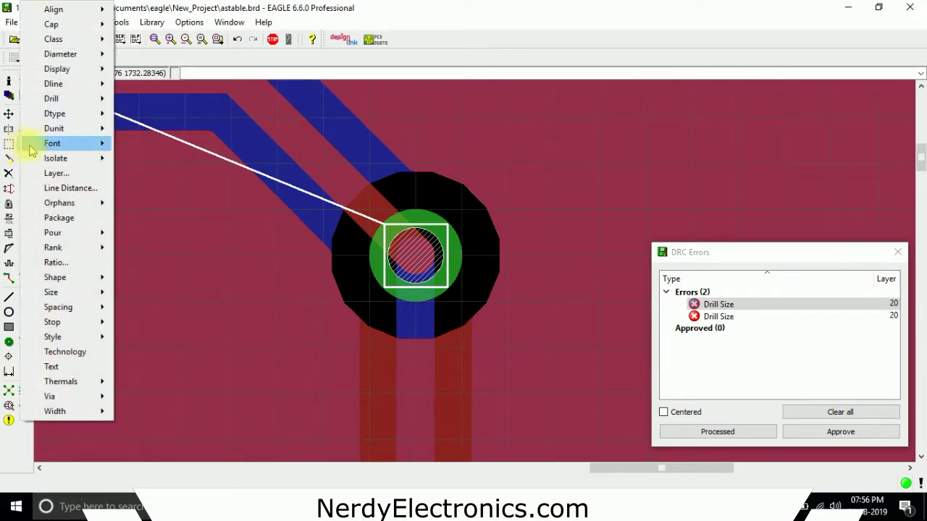
{"action": "mouse_move", "coordinate": [86, 105]}
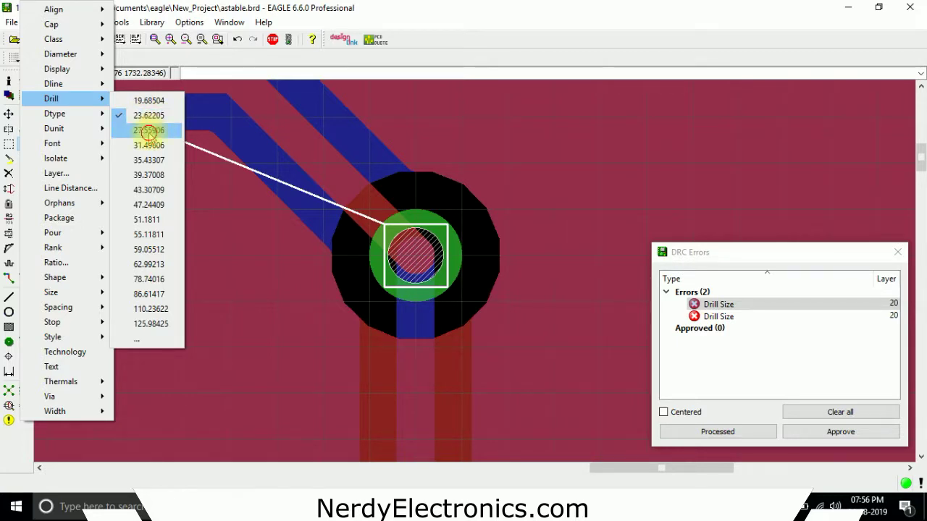
{"action": "left_click", "coordinate": [149, 131]}
{"action": "left_click", "coordinate": [436, 237]}
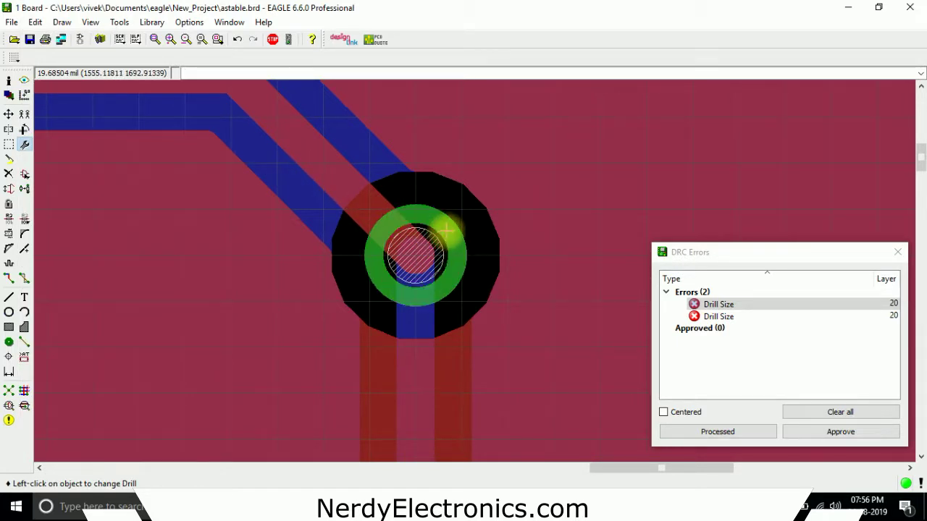
{"action": "scroll", "coordinate": [444, 231], "scroll_direction": "down", "scroll_amount": 8}
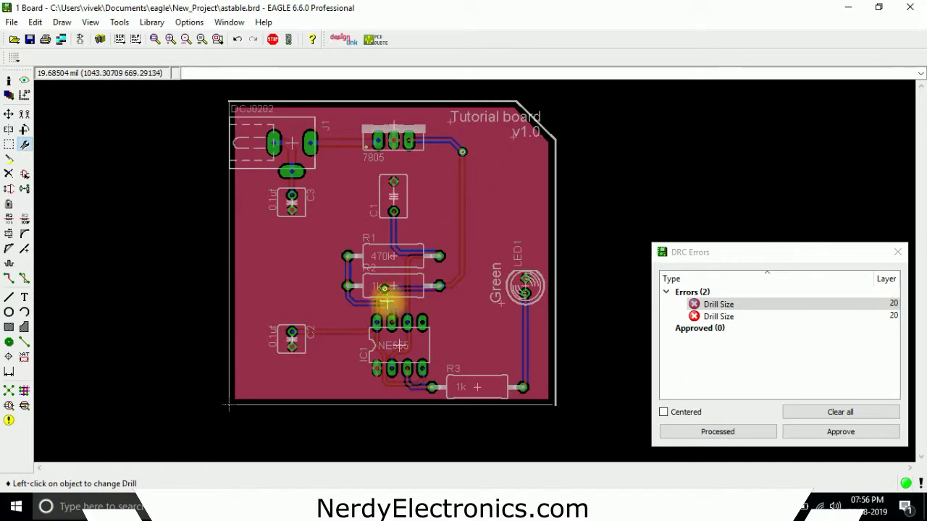
{"action": "scroll", "coordinate": [386, 297], "scroll_direction": "up", "scroll_amount": 8}
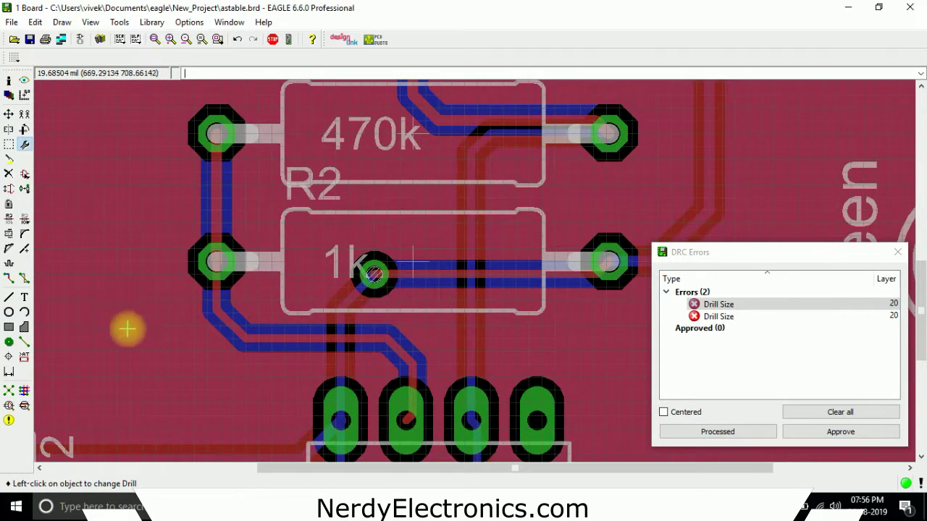
Rerun DRC and zoom out to confirm the whole astable board has no errors.
{"action": "left_click", "coordinate": [24, 407]}
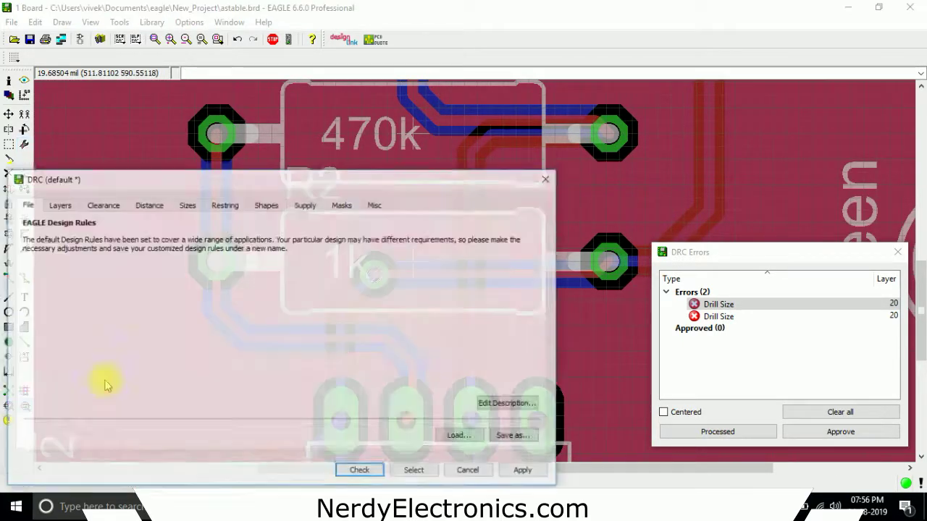
{"action": "left_click", "coordinate": [362, 472]}
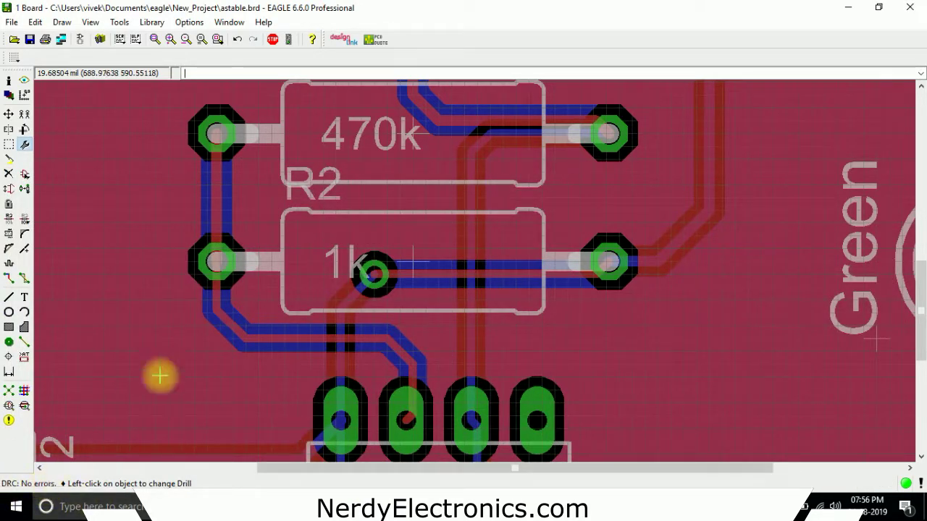
{"action": "scroll", "coordinate": [258, 263], "scroll_direction": "down", "scroll_amount": 3}
{"action": "scroll", "coordinate": [507, 282], "scroll_direction": "down", "scroll_amount": 2}
{"action": "scroll", "coordinate": [537, 277], "scroll_direction": "down", "scroll_amount": 2}
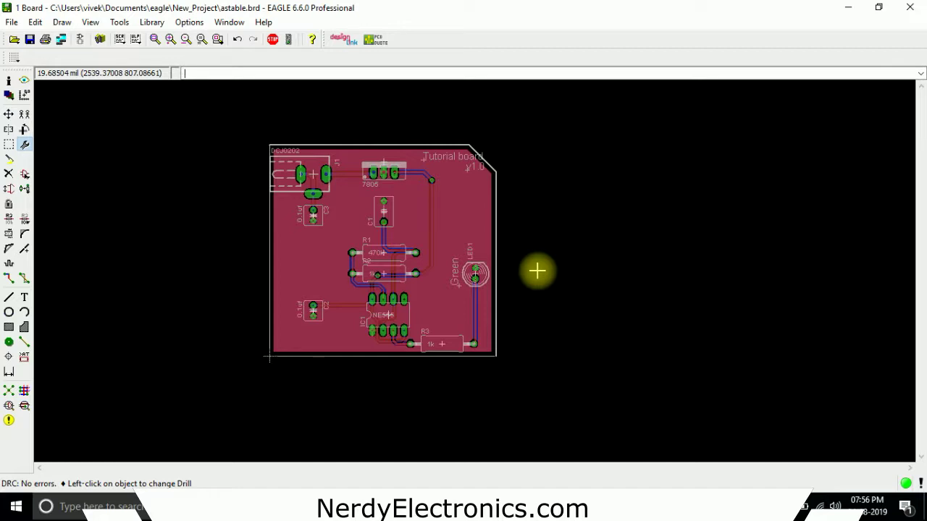
Run ERC and arrange its widened error list beside the maximized NE555 schematic.
{"action": "left_click", "coordinate": [9, 405]}
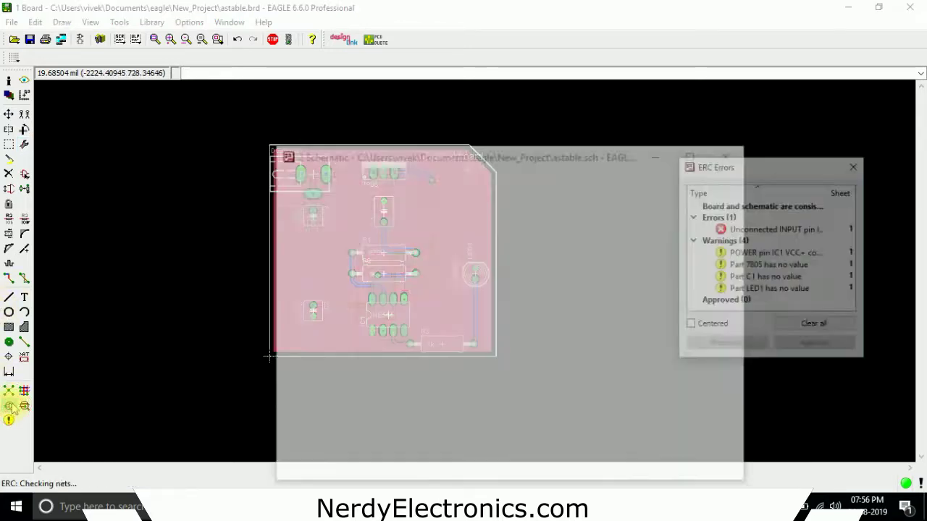
{"action": "left_click_drag", "start_coordinate": [745, 167], "coordinate": [632, 169]}
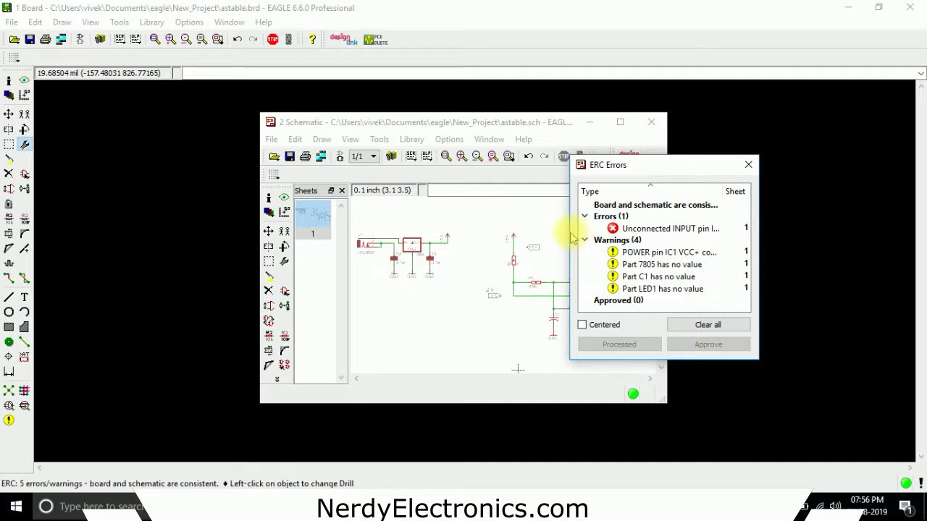
{"action": "left_click_drag", "start_coordinate": [569, 232], "coordinate": [349, 239]}
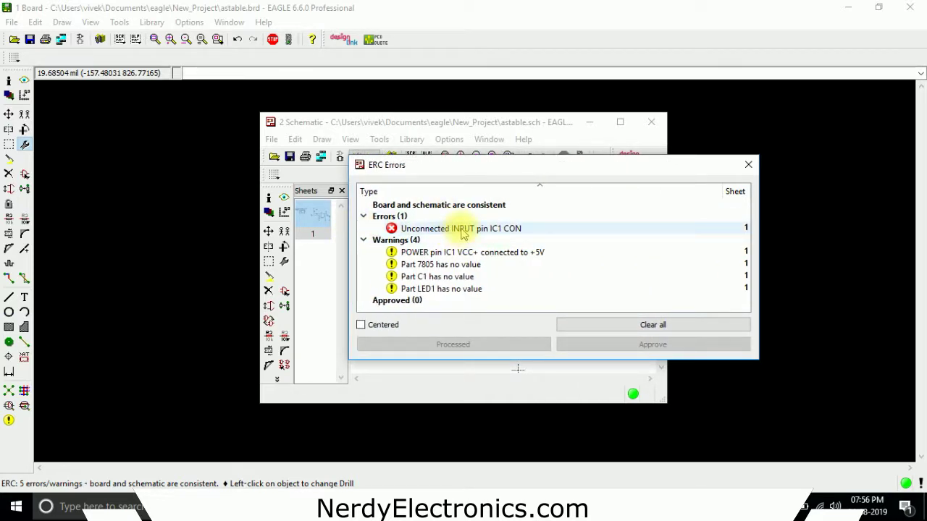
{"action": "left_click", "coordinate": [620, 121]}
{"action": "left_click_drag", "start_coordinate": [540, 179], "coordinate": [253, 175]}
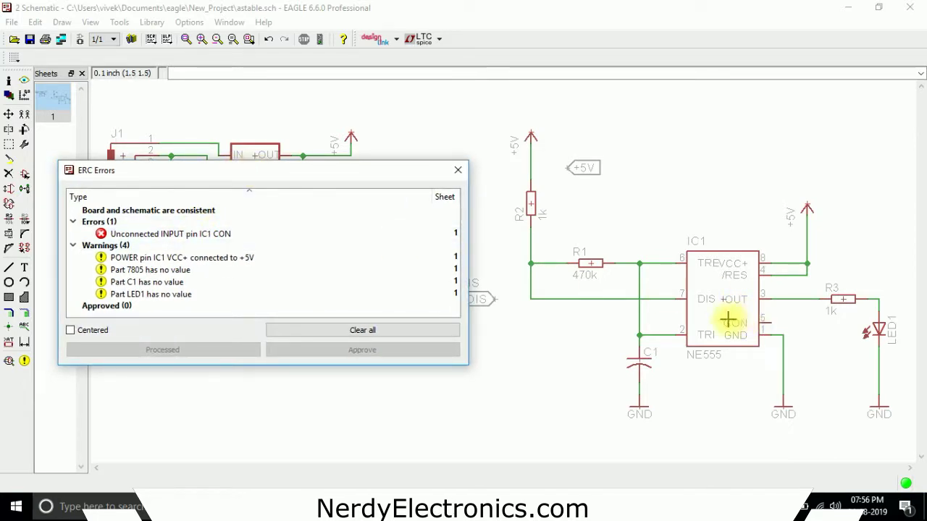
Approve the unconnected IC1 CON error and the IC1 VCC+ to +5V power-pin warning.
{"action": "left_click", "coordinate": [211, 238]}
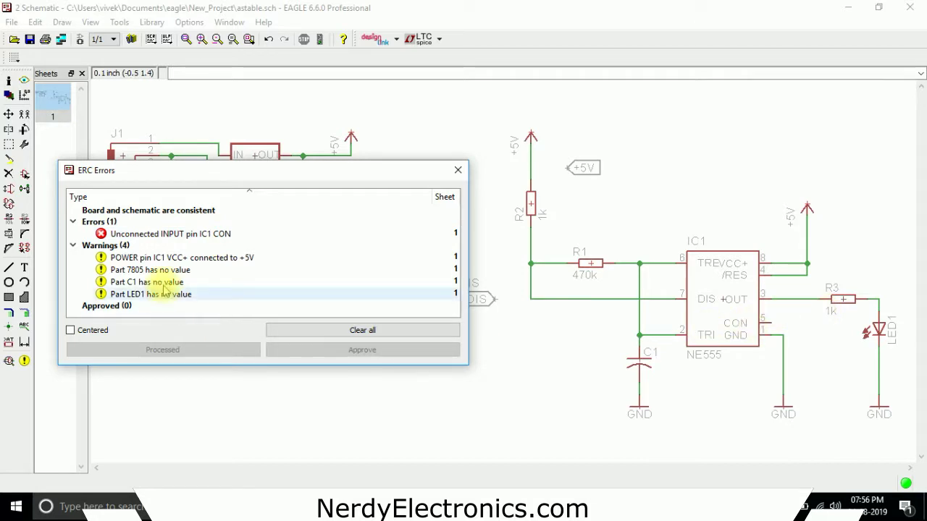
{"action": "left_click", "coordinate": [201, 234]}
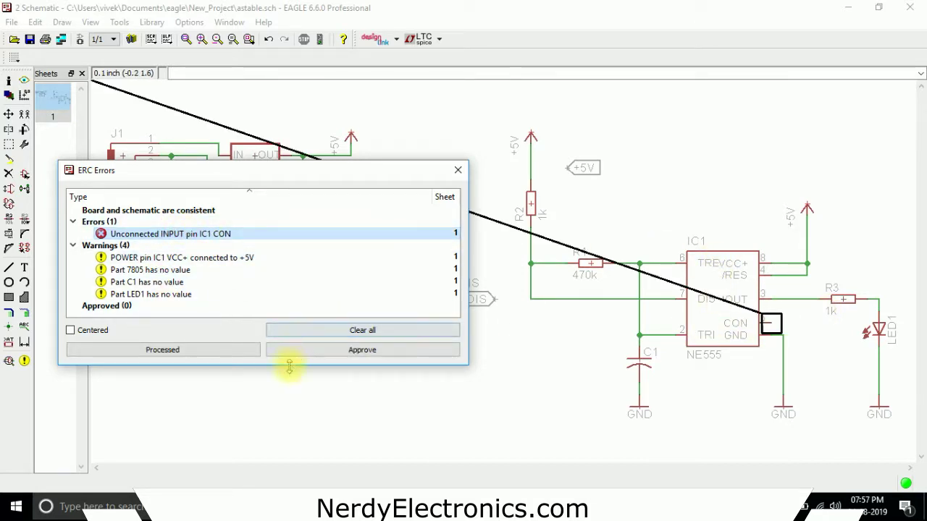
{"action": "left_click", "coordinate": [324, 353]}
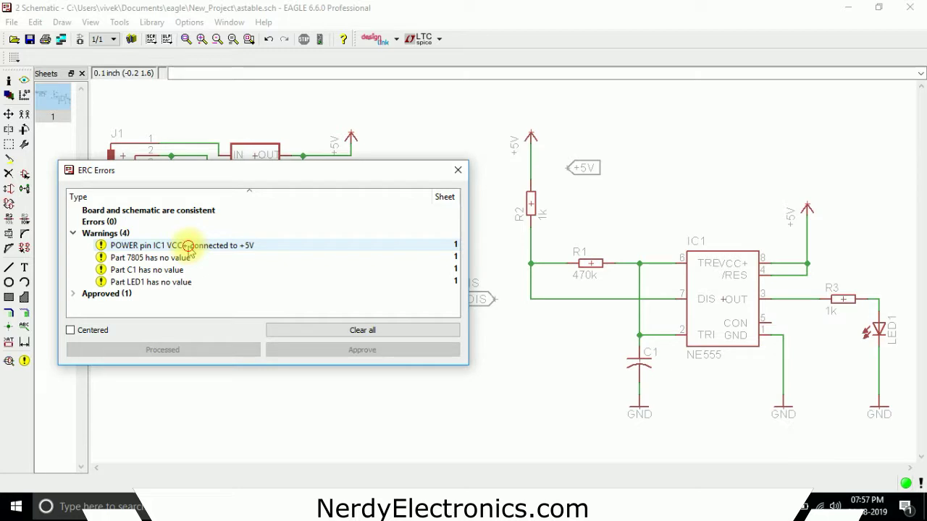
{"action": "left_click", "coordinate": [189, 247]}
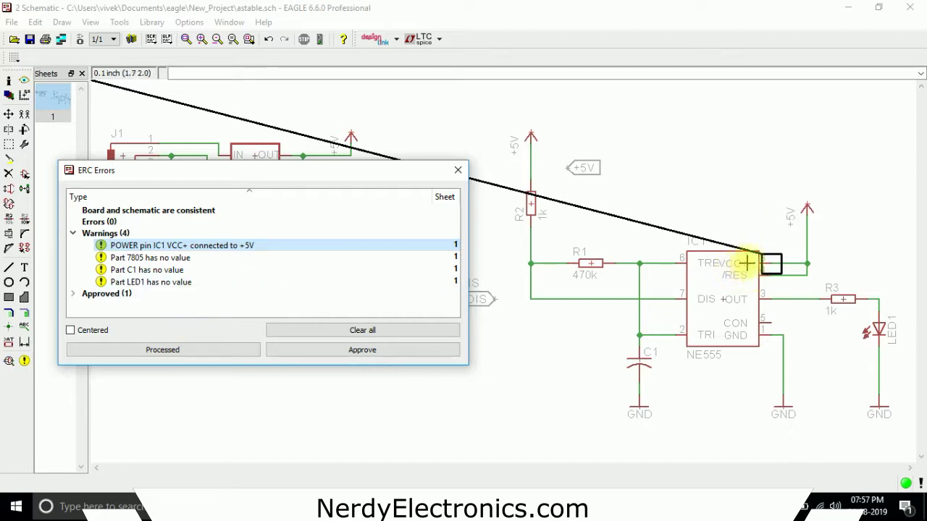
{"action": "left_click", "coordinate": [340, 352]}
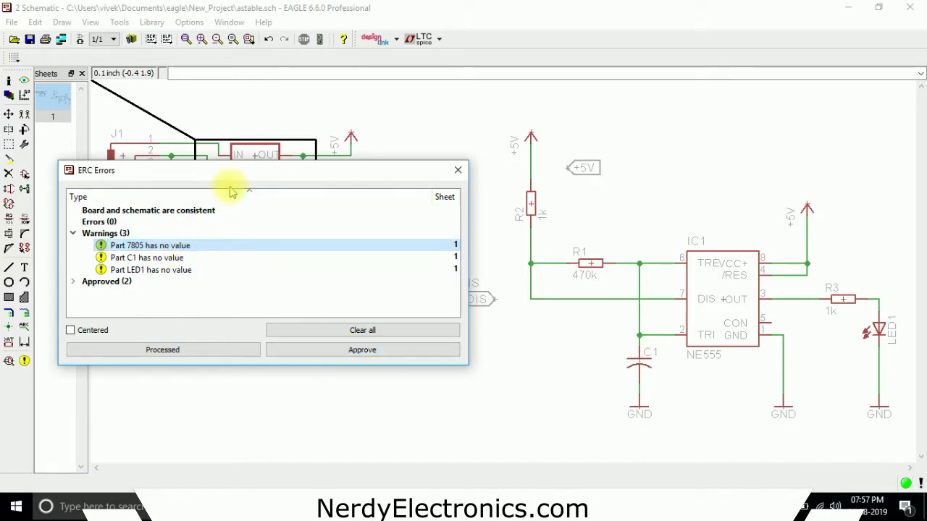
{"action": "left_click_drag", "start_coordinate": [240, 173], "coordinate": [484, 237]}
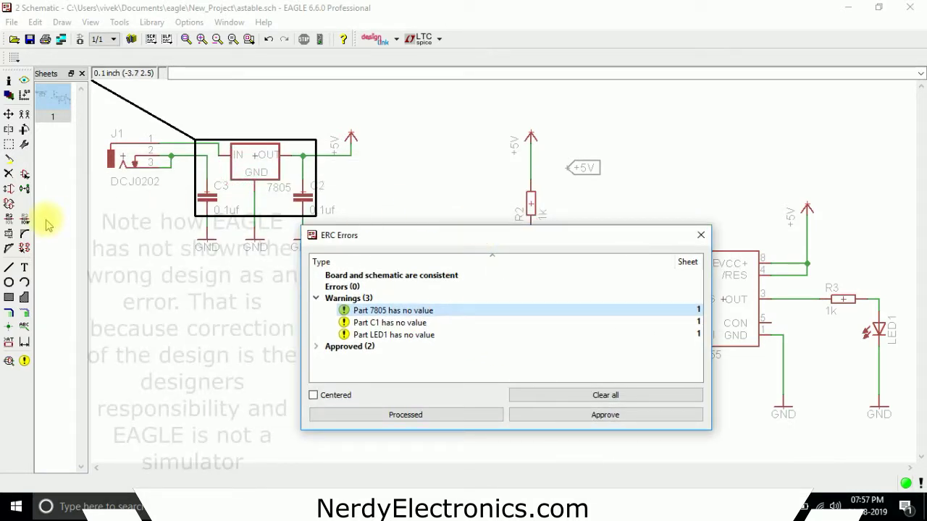
Give the regulator the value 7805 and mark its warning processed.
{"action": "left_click", "coordinate": [24, 218]}
{"action": "left_click", "coordinate": [246, 158]}
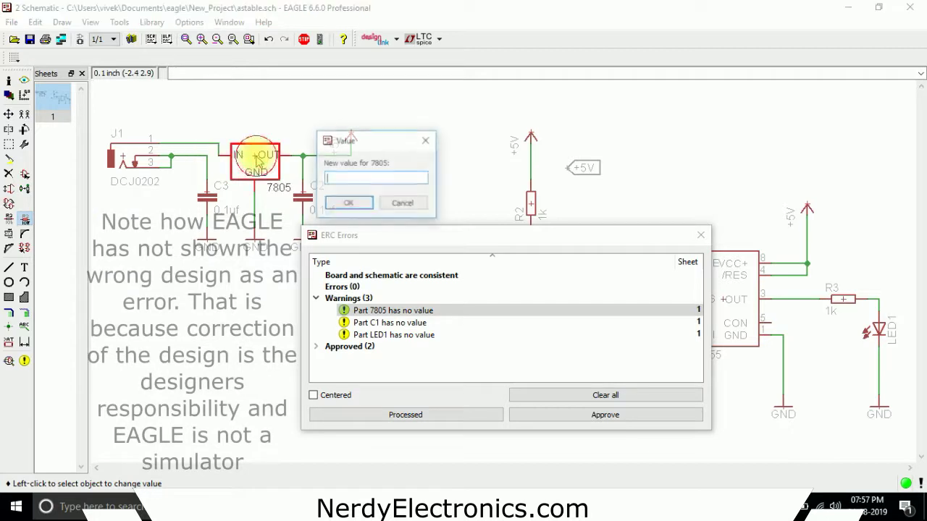
{"action": "type", "text": "7805"}
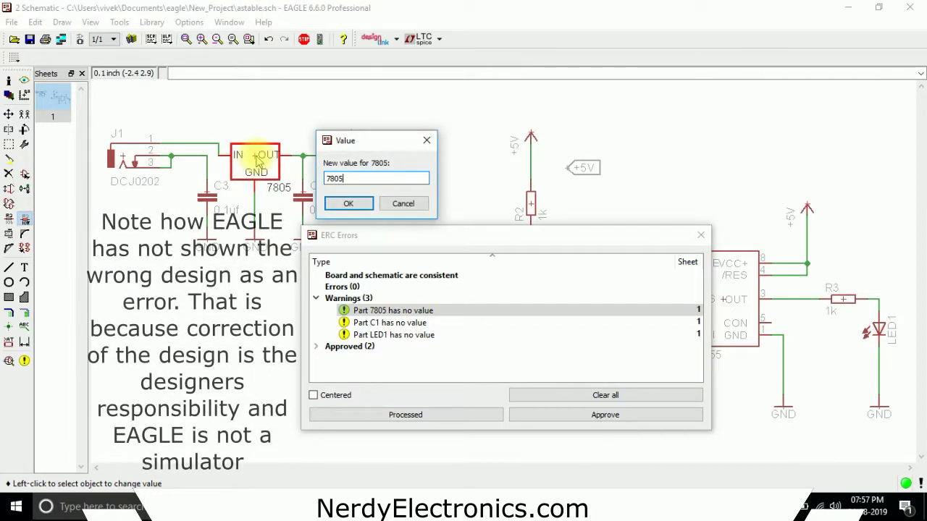
{"action": "left_click", "coordinate": [352, 204]}
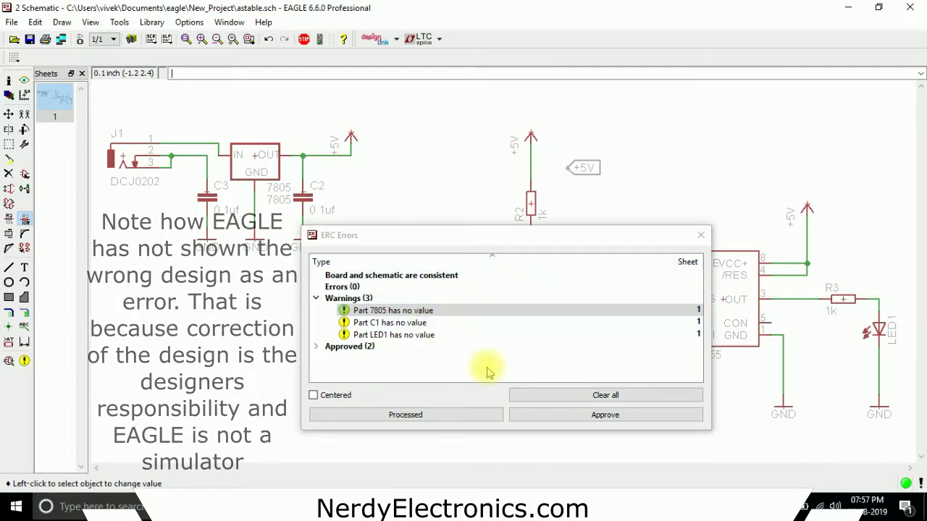
{"action": "left_click", "coordinate": [432, 416]}
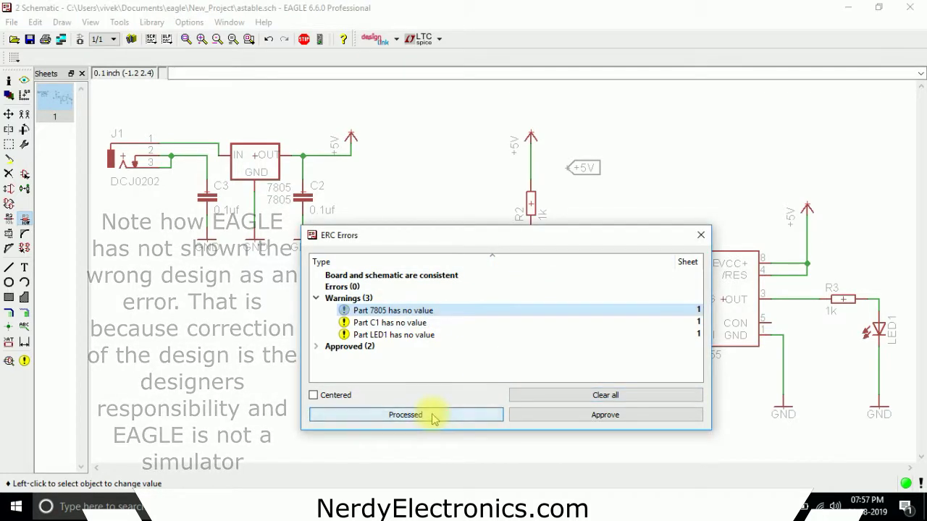
Give capacitor C1 the value 0.47uf and mark its warning processed.
{"action": "left_click", "coordinate": [389, 322]}
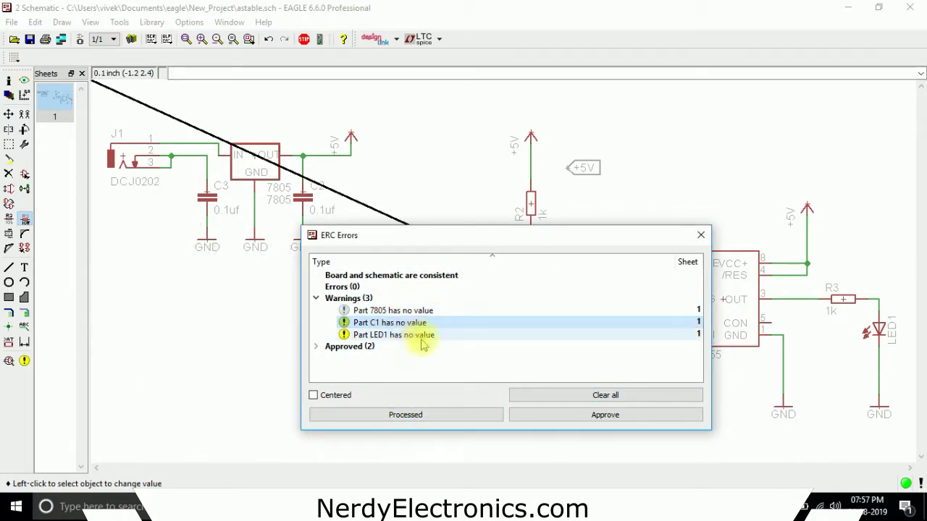
{"action": "left_click_drag", "start_coordinate": [476, 237], "coordinate": [285, 236]}
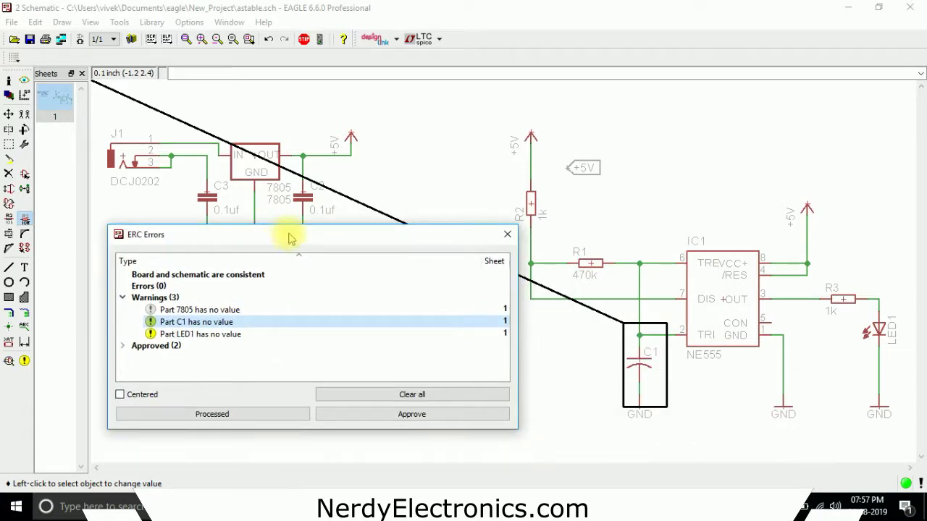
{"action": "left_click", "coordinate": [25, 218]}
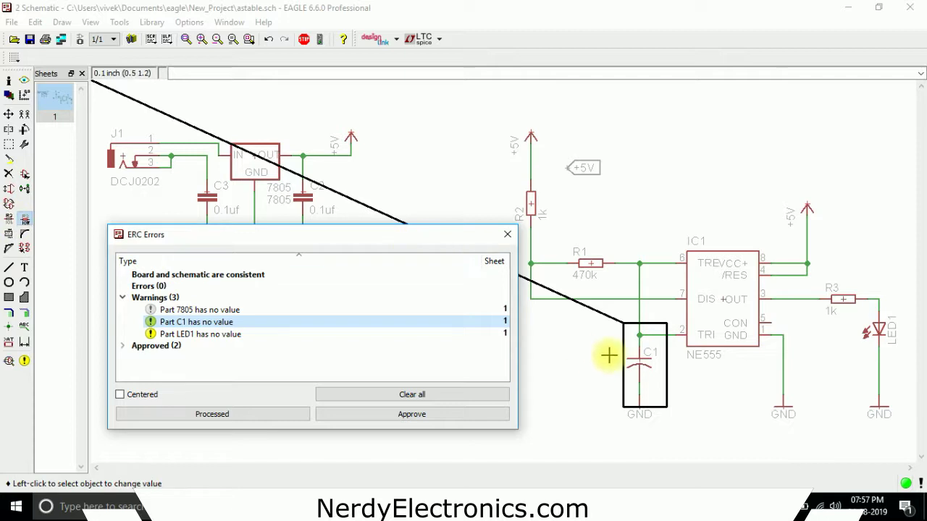
{"action": "left_click", "coordinate": [644, 358]}
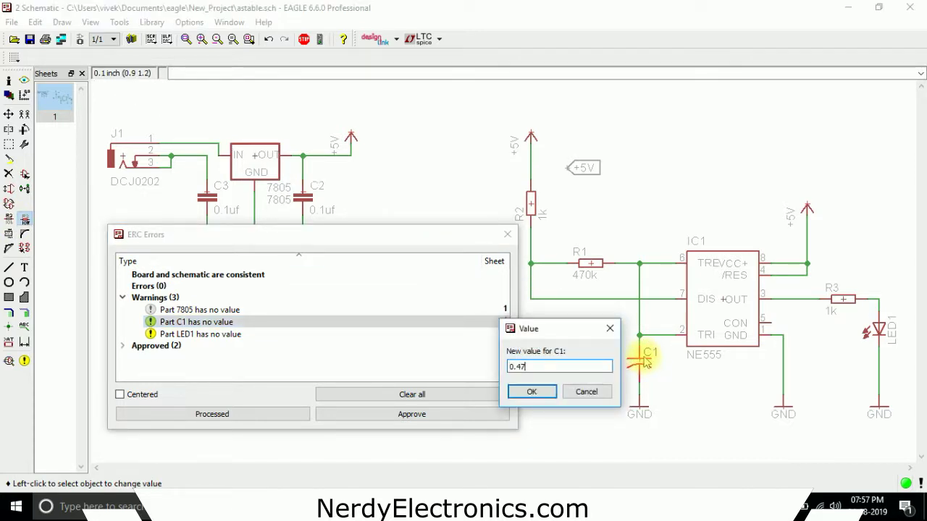
{"action": "type", "text": "0.47uf"}
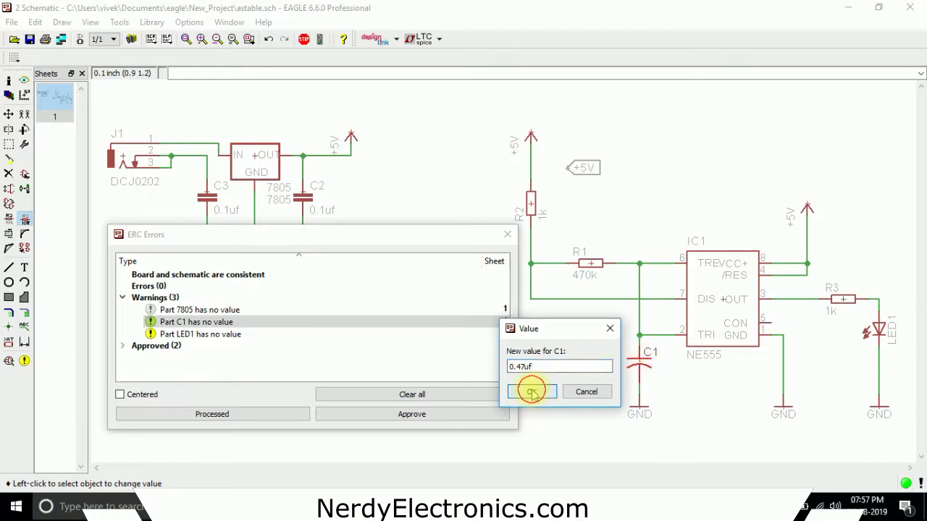
{"action": "left_click", "coordinate": [532, 391]}
{"action": "left_click", "coordinate": [264, 426]}
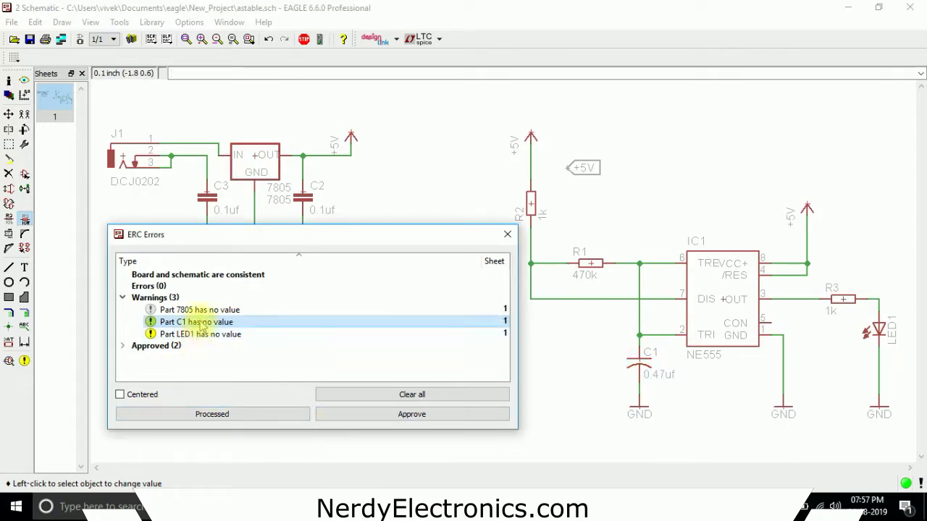
{"action": "left_click", "coordinate": [209, 414]}
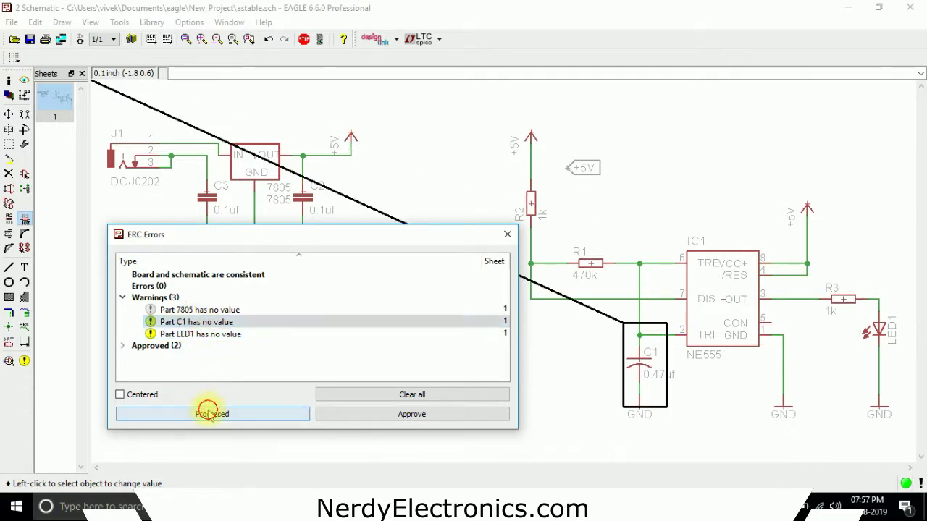
Give LED1 the value grn and mark its warning processed.
{"action": "left_click", "coordinate": [205, 335]}
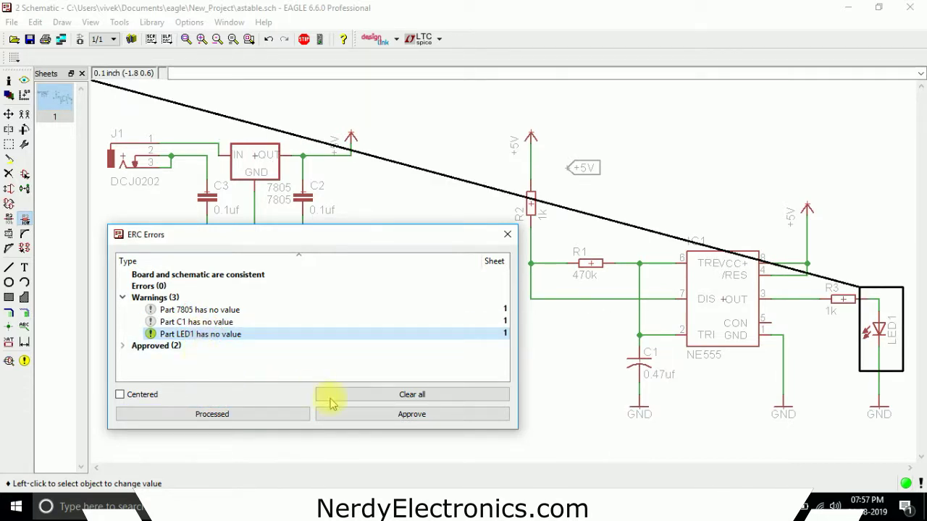
{"action": "left_click", "coordinate": [879, 327]}
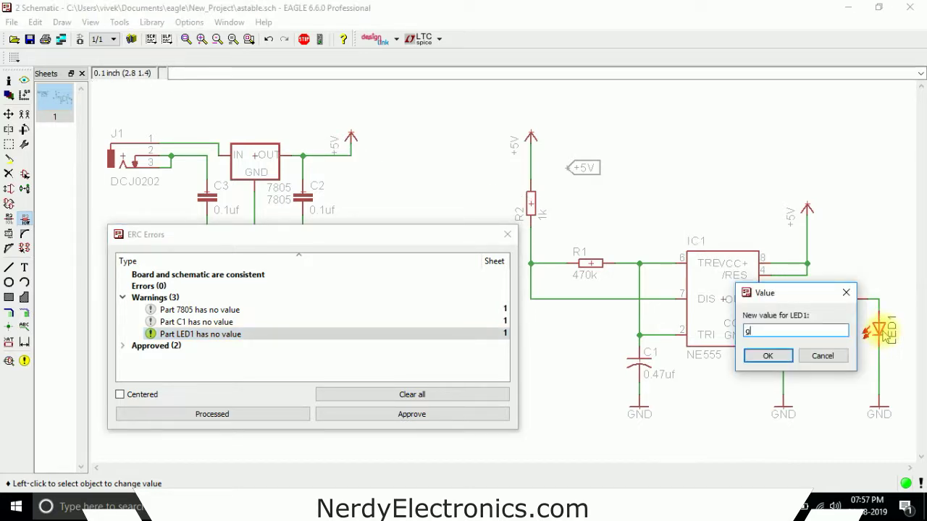
{"action": "left_click", "coordinate": [768, 356]}
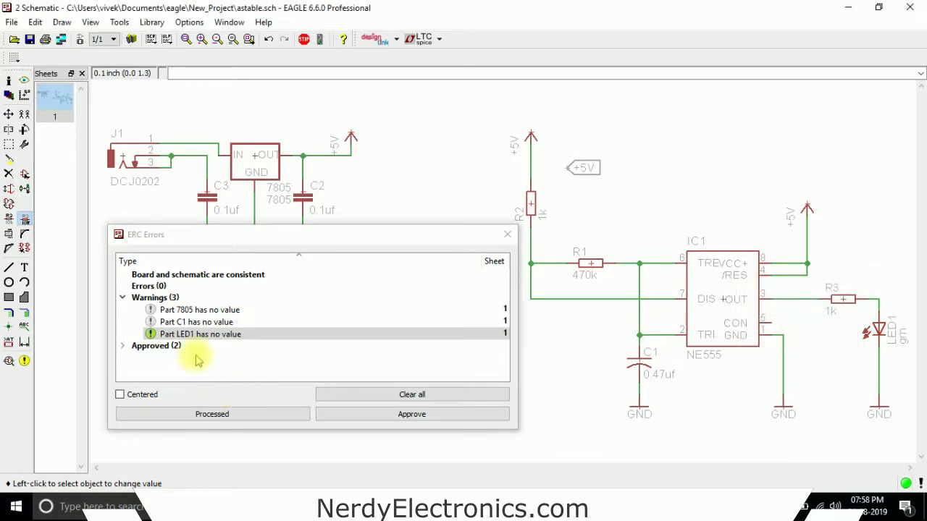
{"action": "left_click", "coordinate": [186, 335]}
{"action": "left_click", "coordinate": [221, 420]}
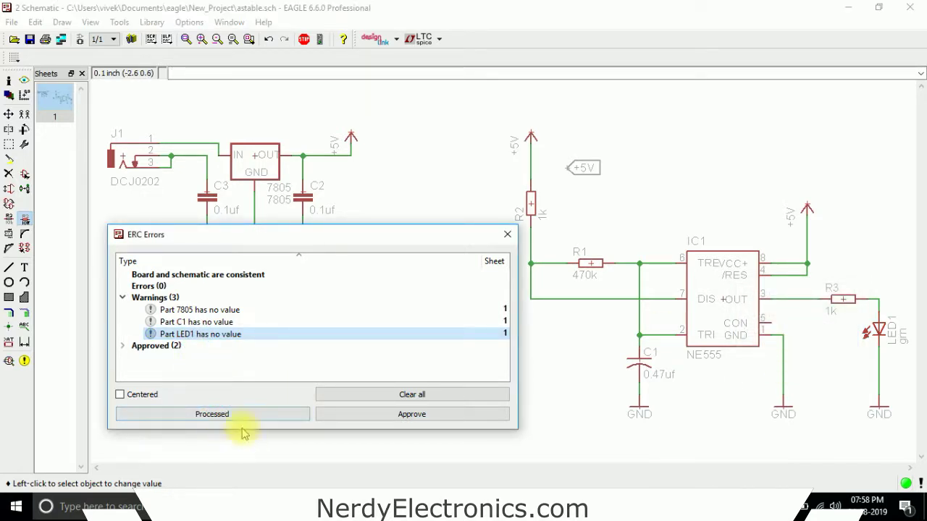
Close the error list, rerun ERC until consistent, and bring up the board layout.
{"action": "left_click", "coordinate": [506, 234]}
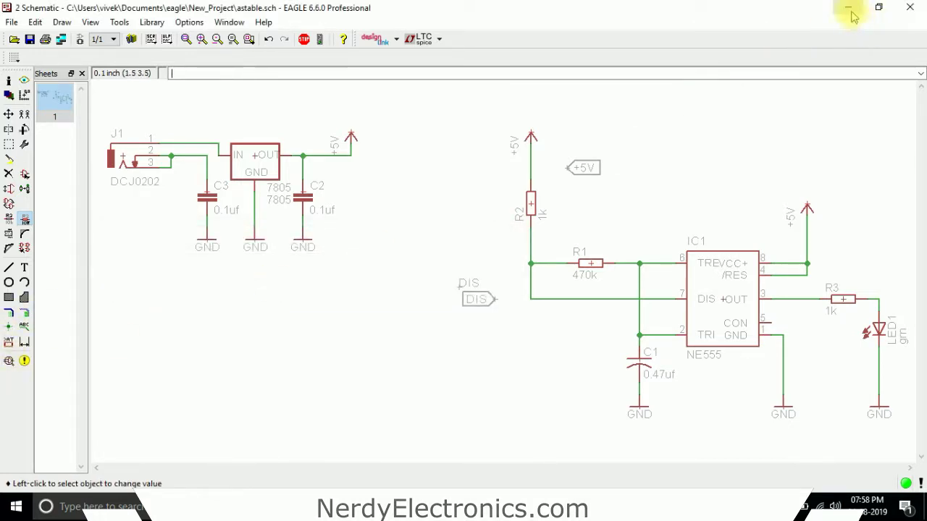
{"action": "left_click", "coordinate": [9, 360]}
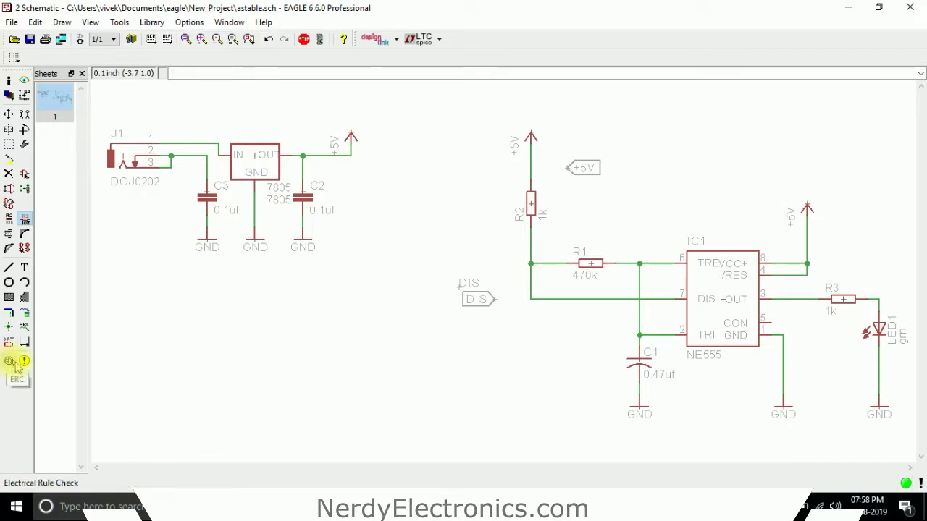
{"action": "left_click", "coordinate": [9, 362]}
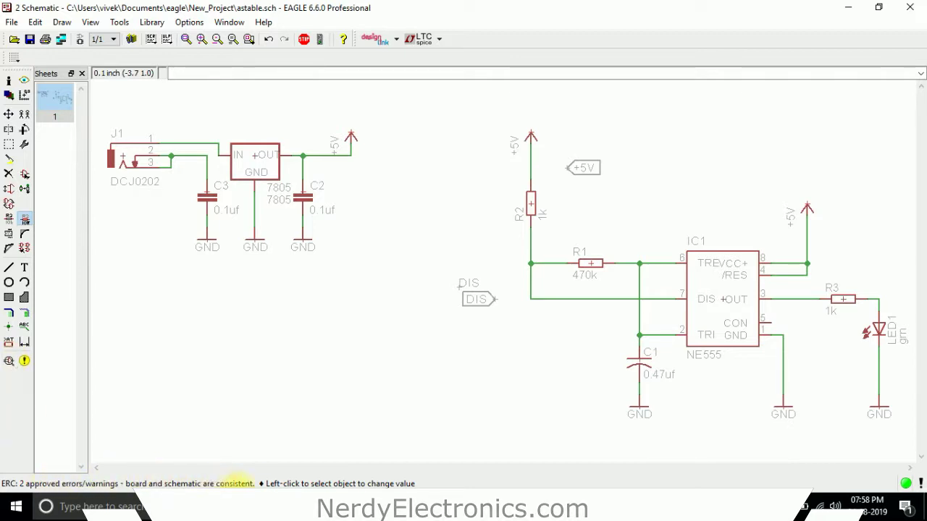
{"action": "left_click", "coordinate": [848, 7]}
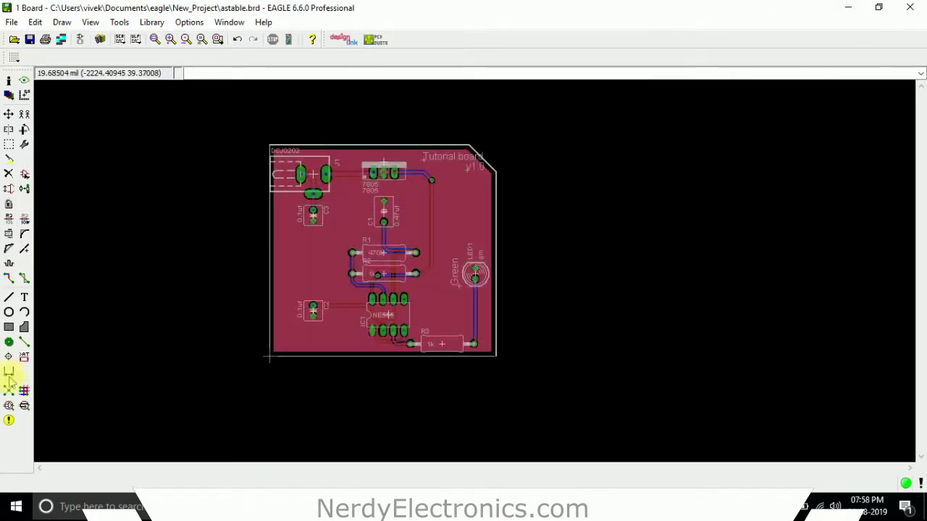